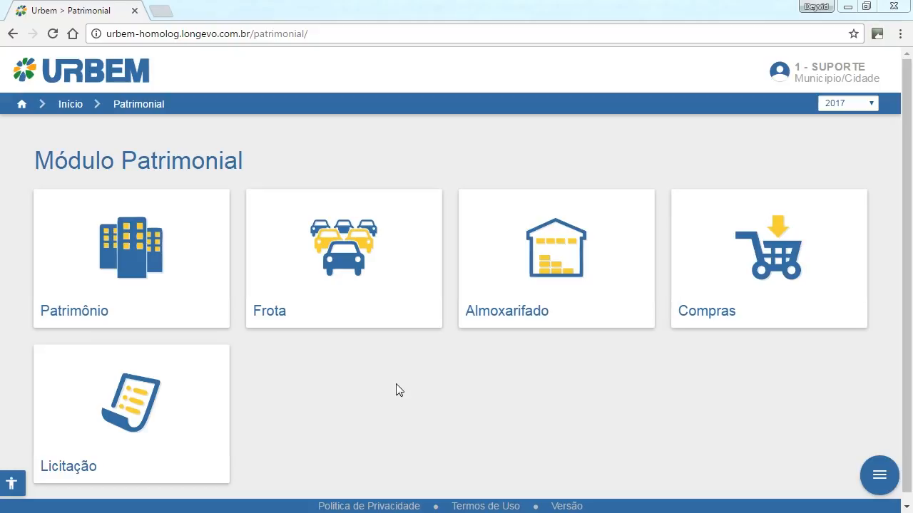
# Open the list of catalog items in the Almoxarifado module's Catálogo area and look over its entries.
pyautogui.click(512, 318)
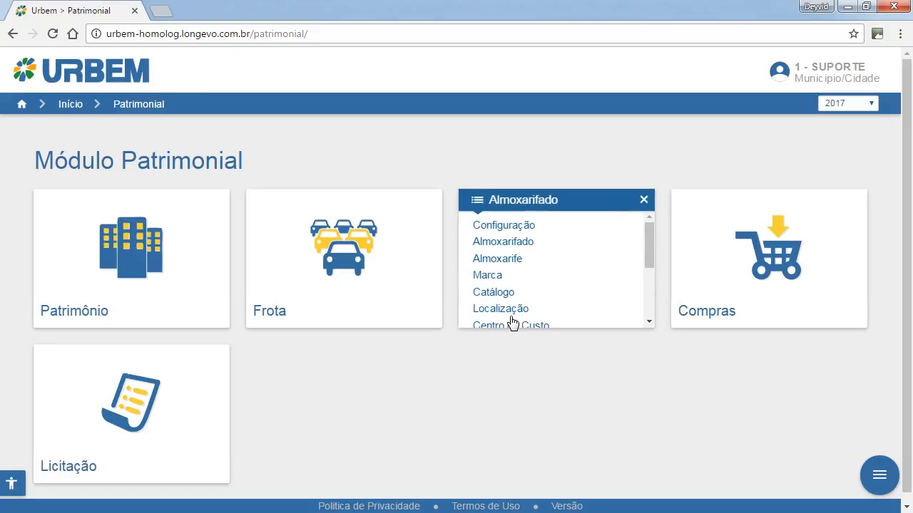
pyautogui.click(507, 297)
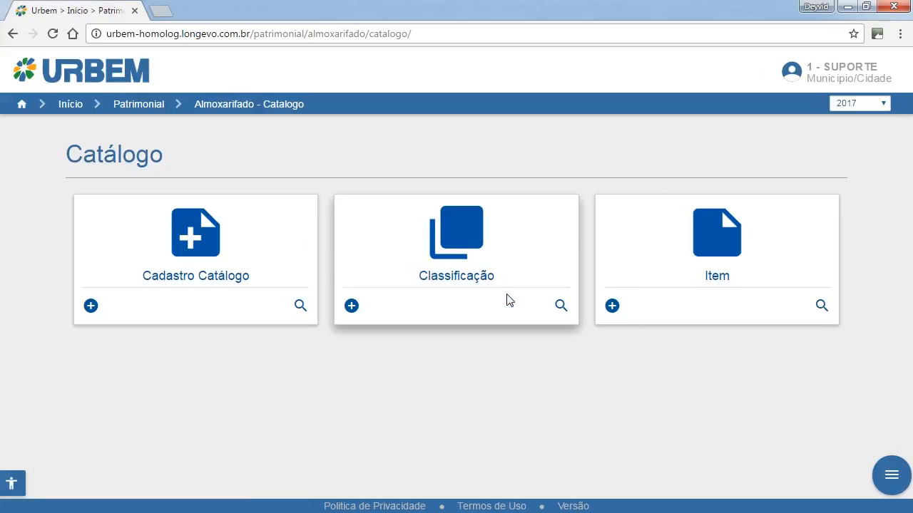
pyautogui.click(731, 254)
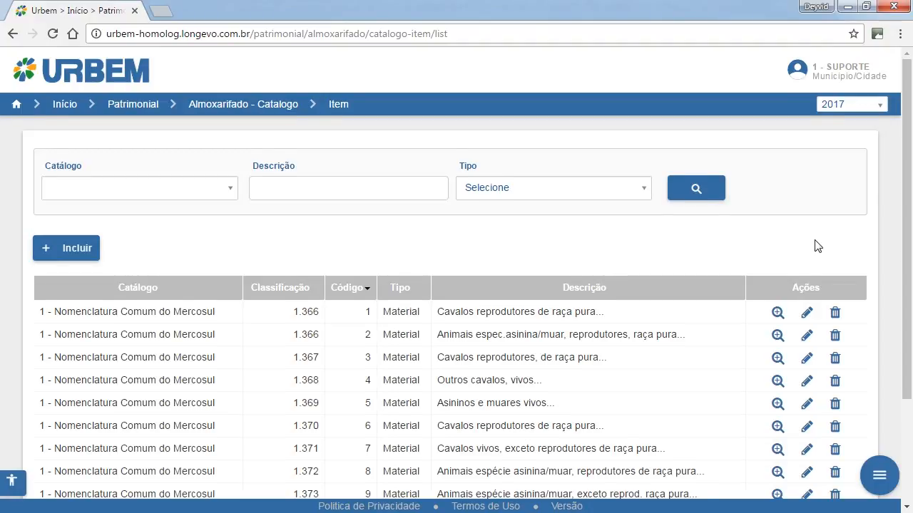
pyautogui.scroll(-1, 818, 246)
pyautogui.scroll(1, 815, 244)
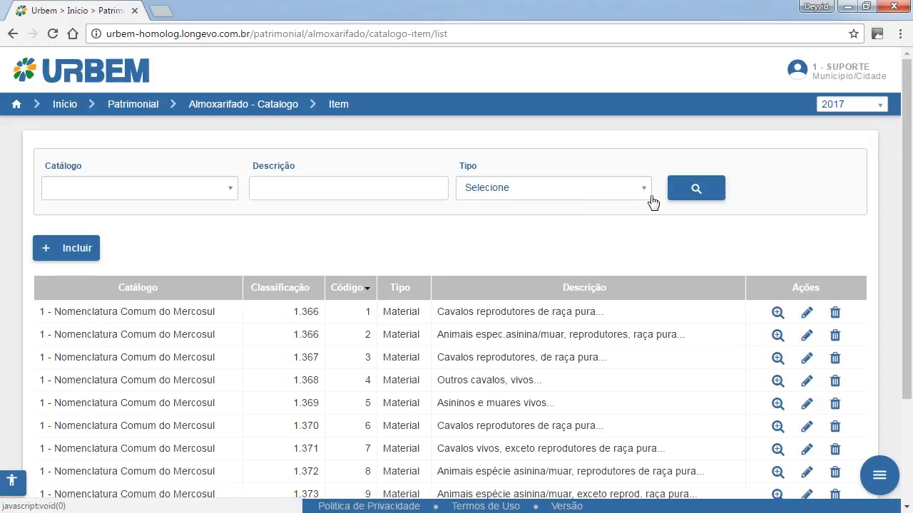
# Filter the item list by the catalog Catálogo Prefeitura Y.
pyautogui.click(195, 198)
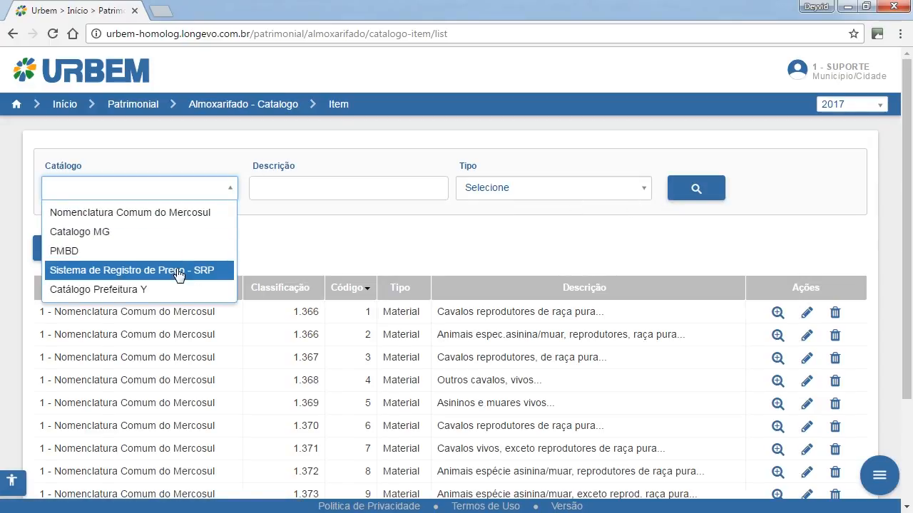
pyautogui.click(148, 291)
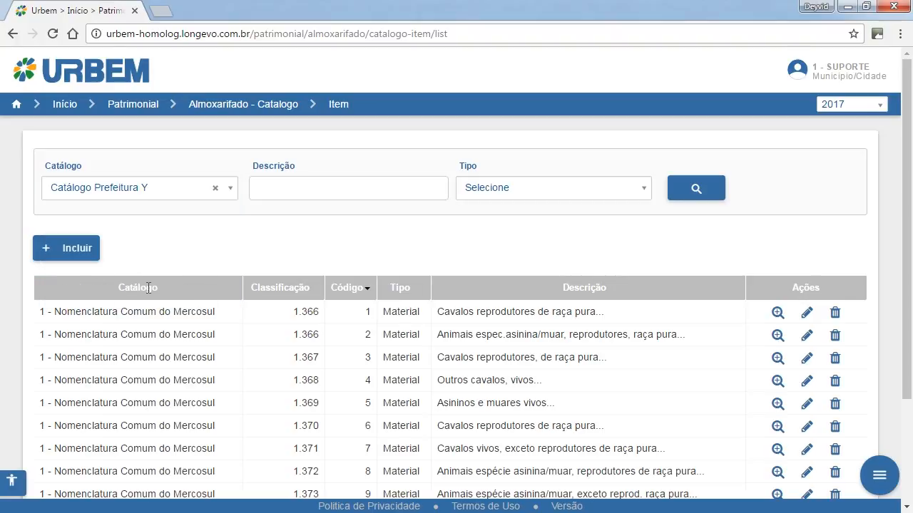
pyautogui.click(698, 189)
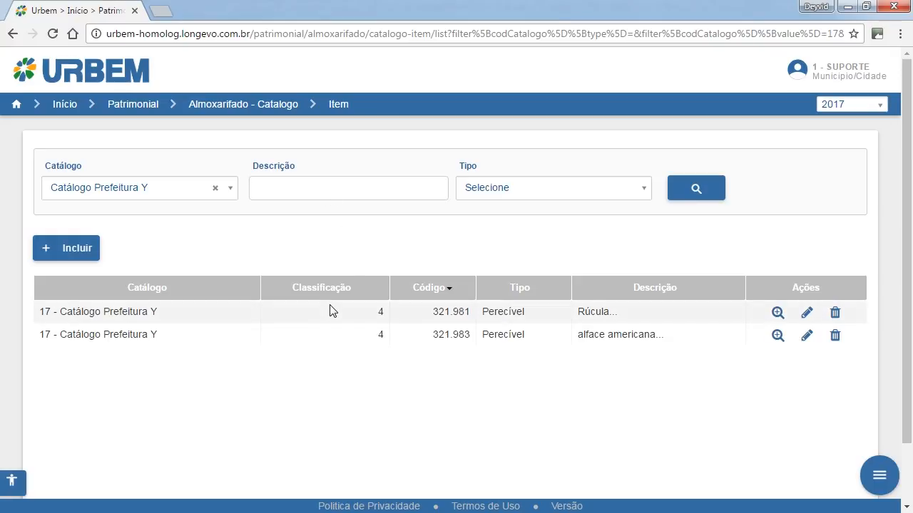
# Narrow the filtered item list to descriptions containing "rúc".
pyautogui.click(301, 188)
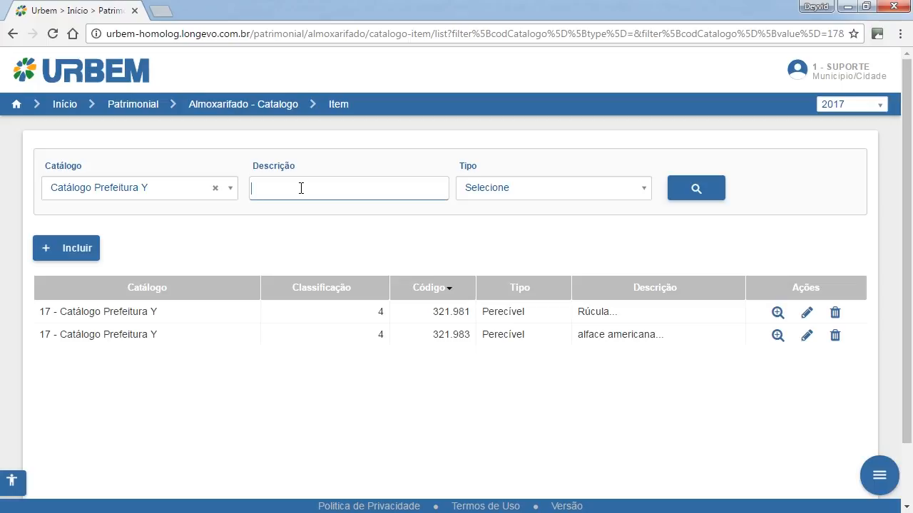
pyautogui.write('rúc')
pyautogui.click(686, 190)
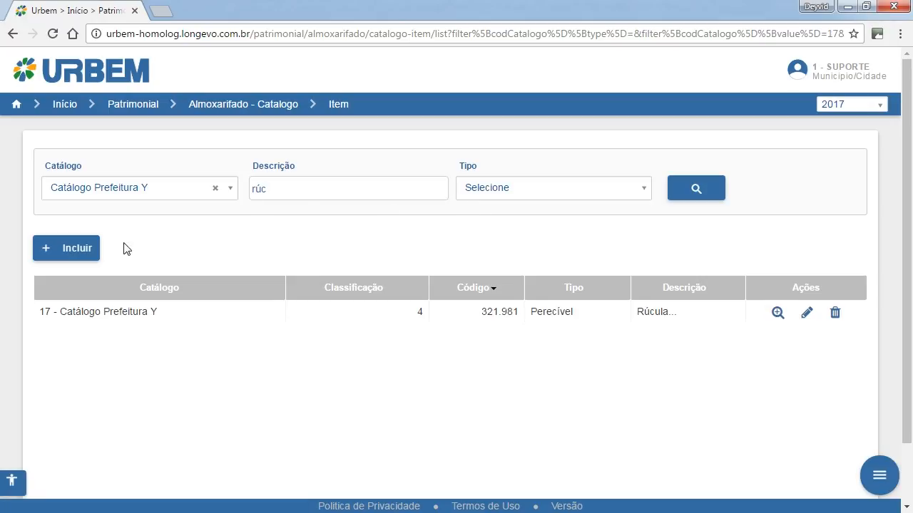
# Start a new catalog item, assign it to Catálogo Prefeitura Y and leave it marked as Ativo.
pyautogui.click(89, 259)
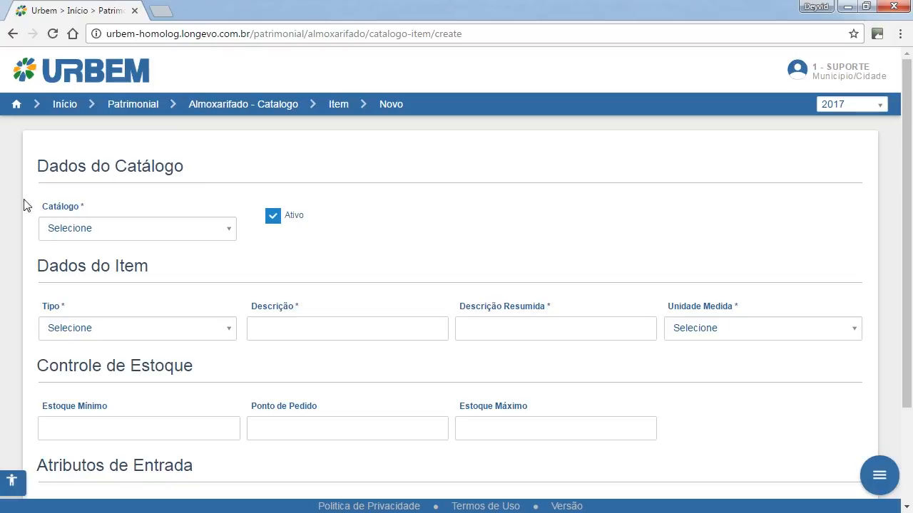
pyautogui.click(138, 228)
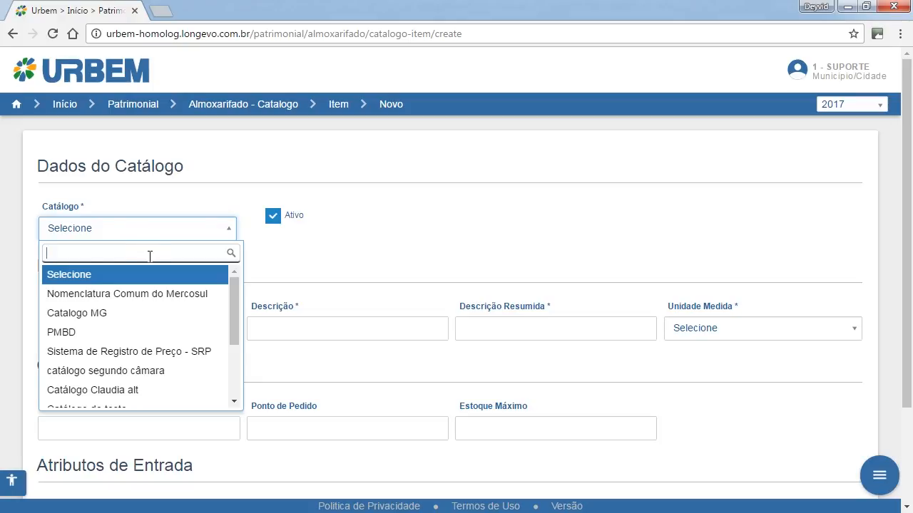
pyautogui.scroll(-1, 157, 296)
pyautogui.scroll(-5, 156, 296)
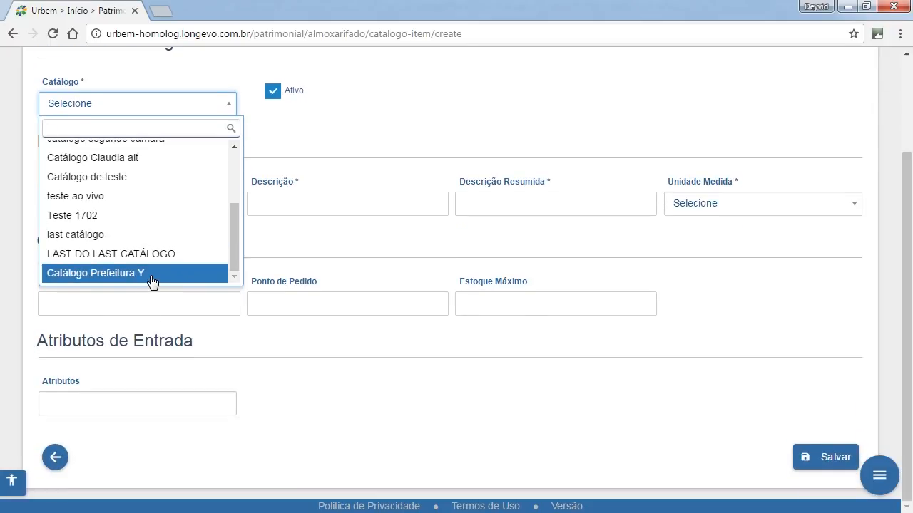
pyautogui.click(150, 279)
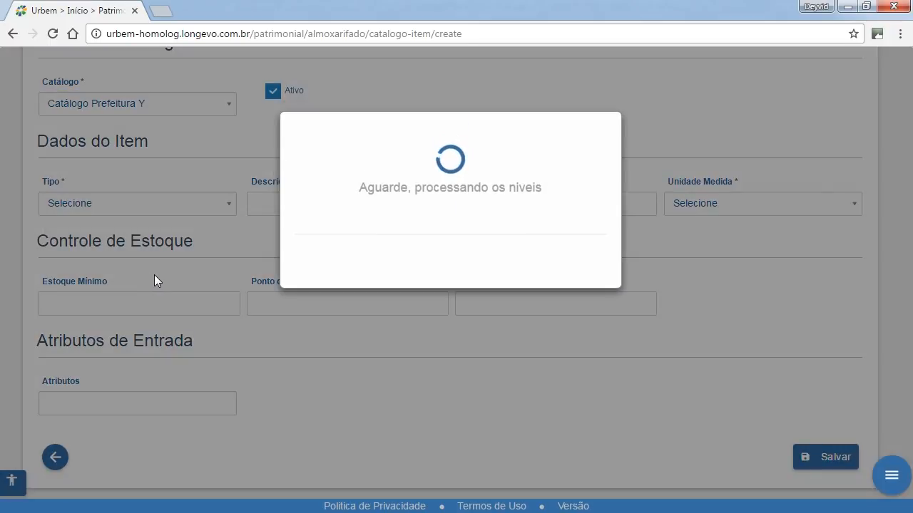
pyautogui.scroll(1, 221, 271)
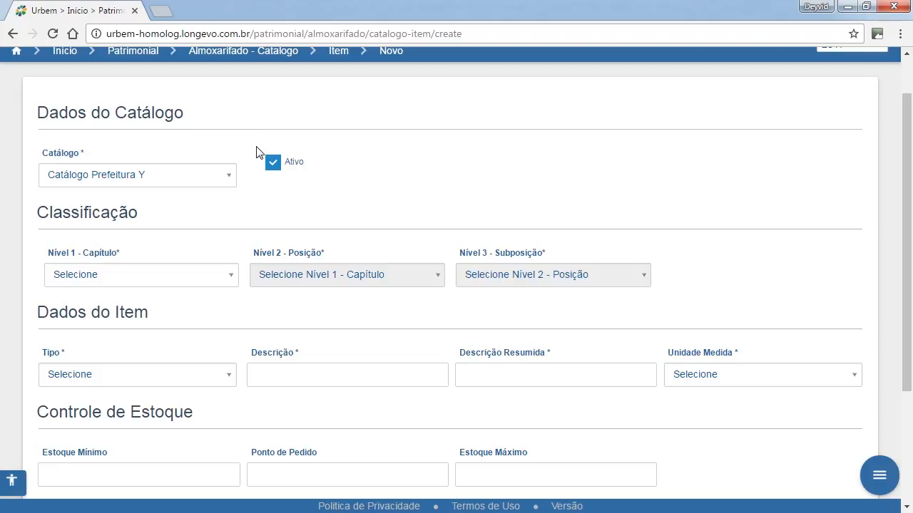
pyautogui.click(273, 165)
pyautogui.click(271, 167)
# Classify the item as 01 - Alimentos at level 1, 001 - Alimentos vegetais at level 2 and 001 - Legumes at level 3.
pyautogui.click(208, 288)
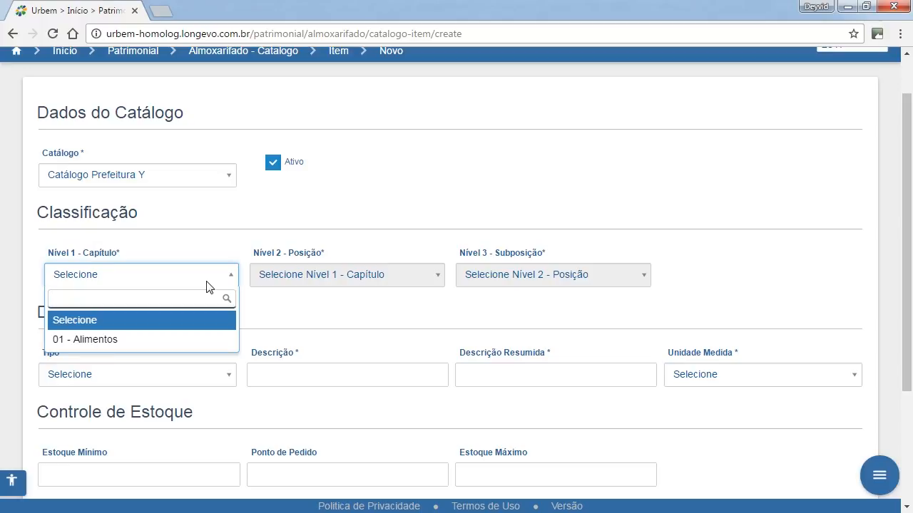
pyautogui.click(157, 340)
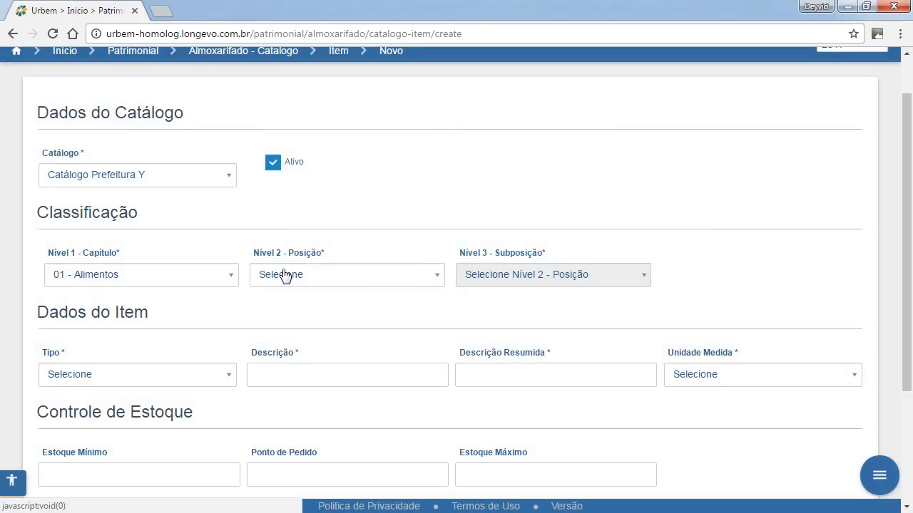
pyautogui.click(285, 276)
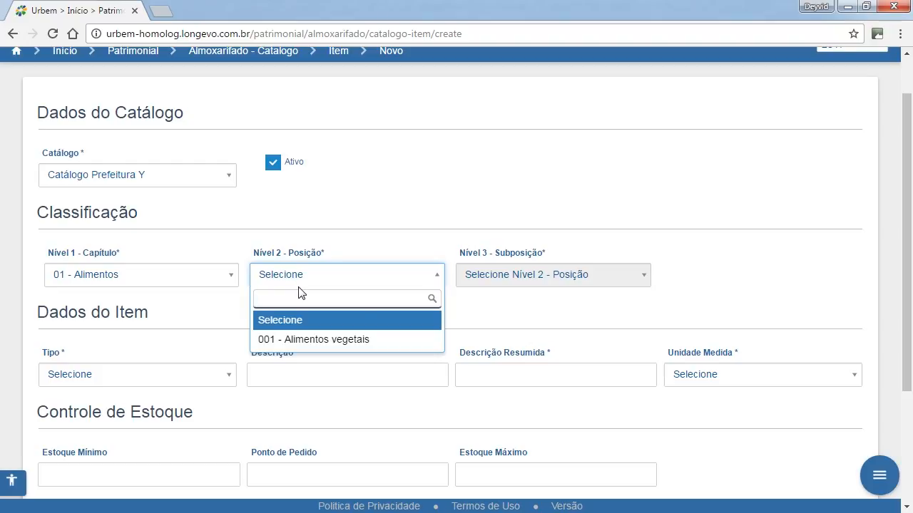
pyautogui.write('al')
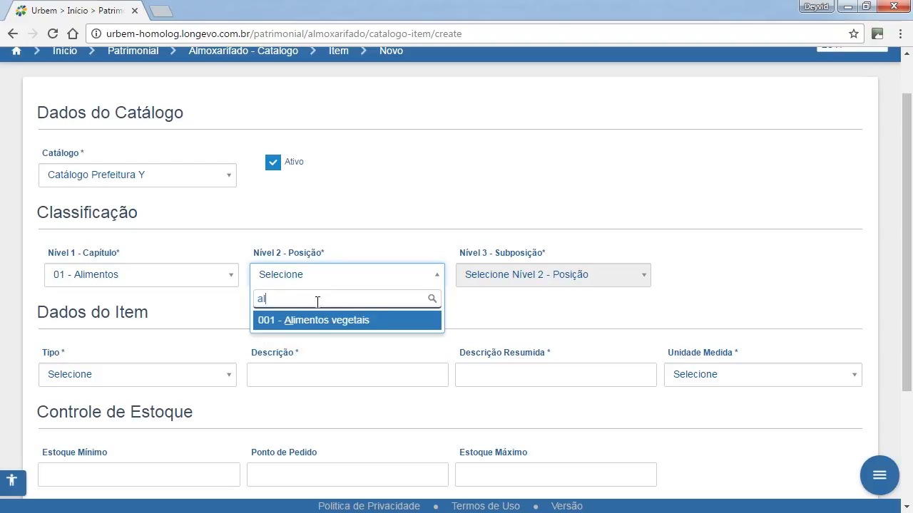
pyautogui.click(312, 320)
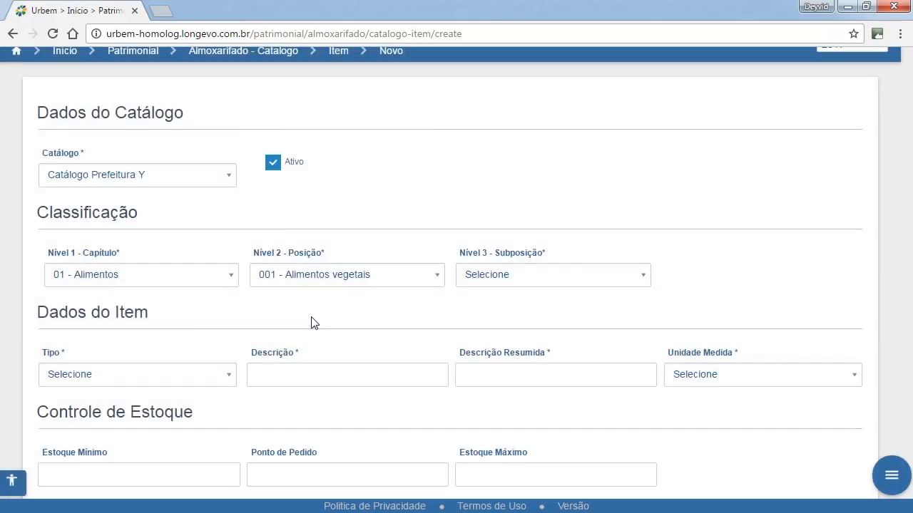
pyautogui.click(485, 278)
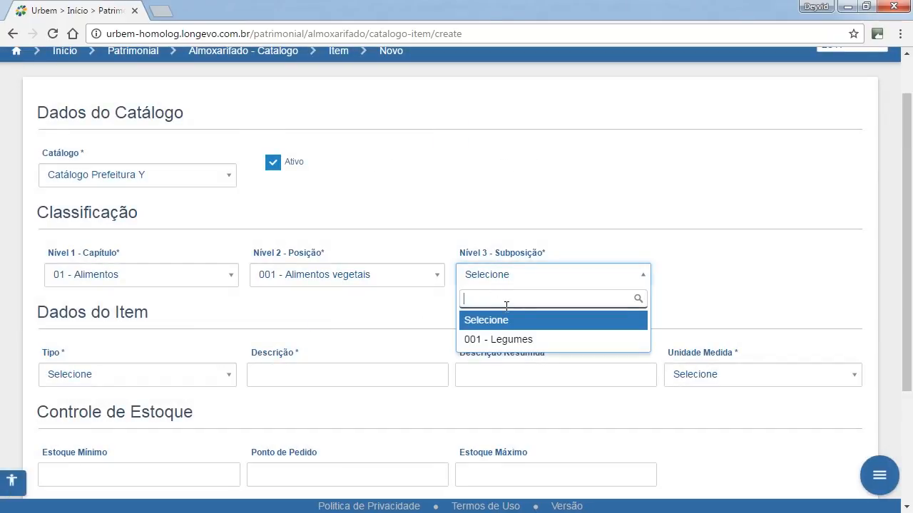
pyautogui.click(511, 340)
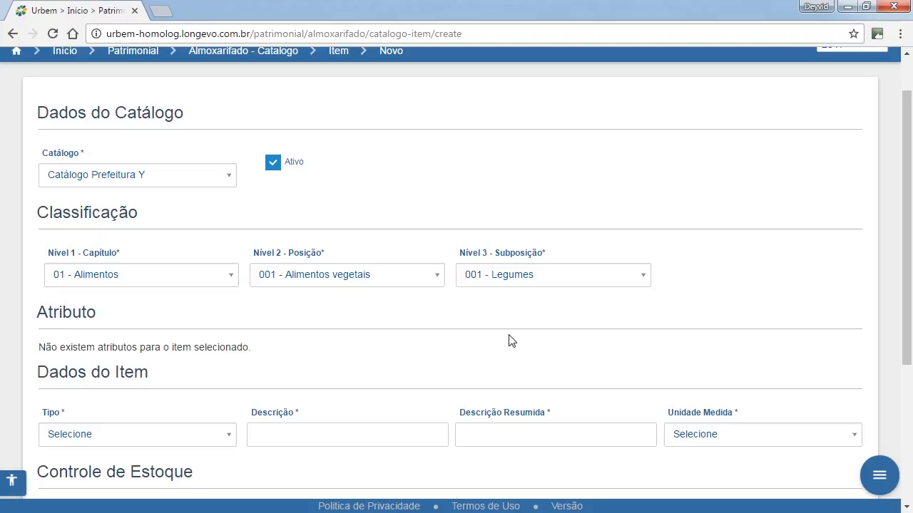
# Set the item's type to Perecível in the item data.
pyautogui.scroll(-1, 508, 340)
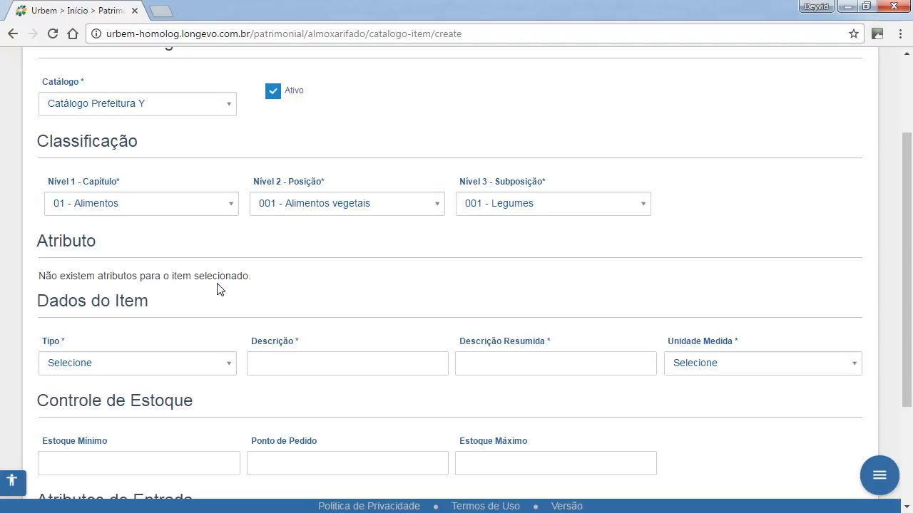
pyautogui.scroll(-1, 219, 288)
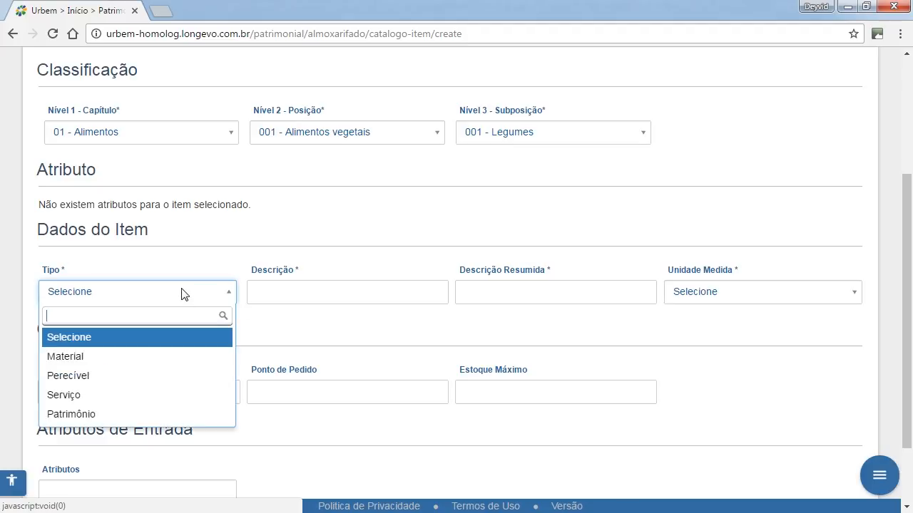
pyautogui.click(184, 291)
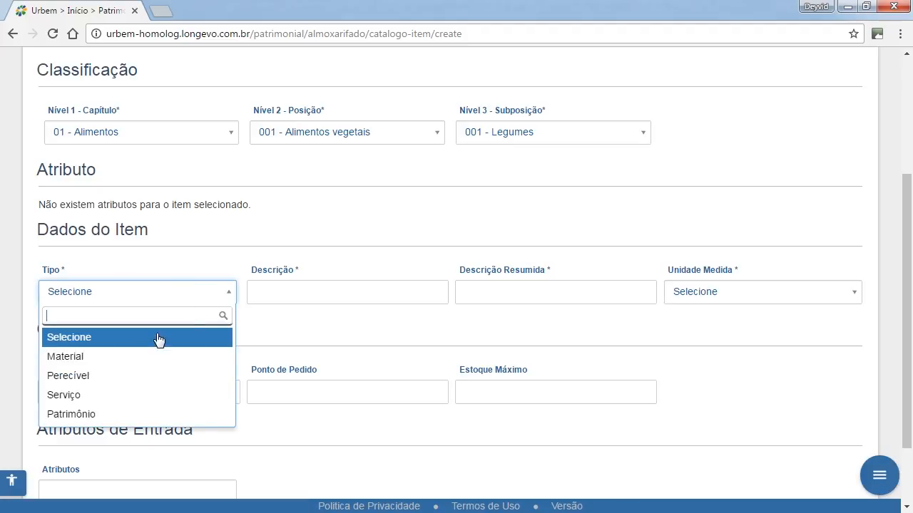
pyautogui.click(116, 385)
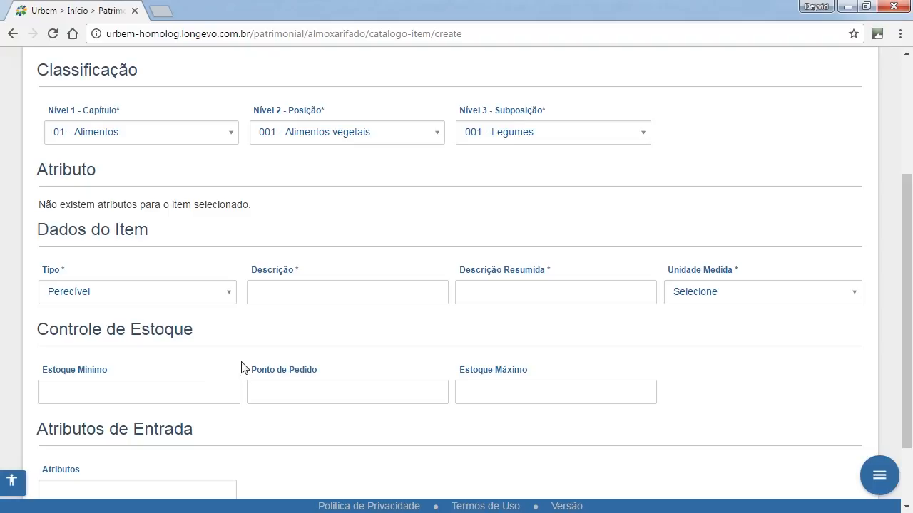
# Enter "Alface do tipo crespa" as the item's full description.
pyautogui.click(295, 300)
pyautogui.write('Alface do tipo')
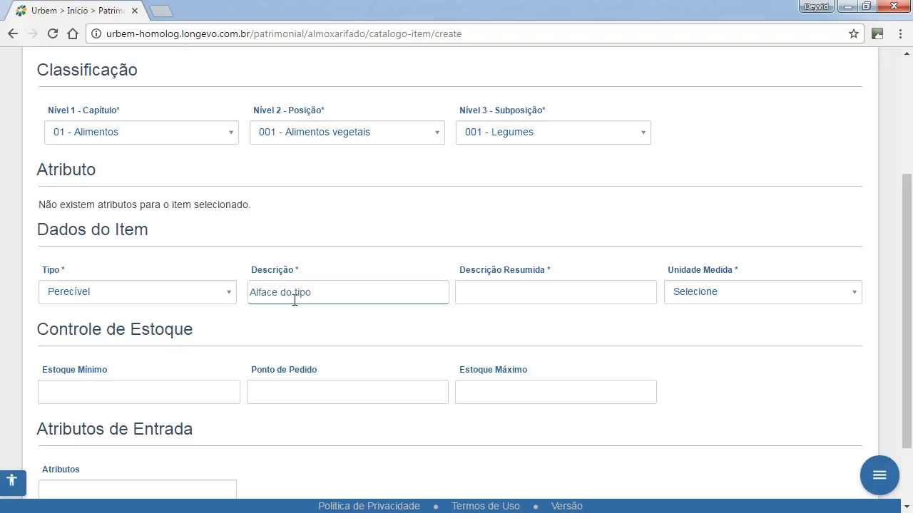
pyautogui.write(' a')
pyautogui.press('BackSpace')
pyautogui.write('crespa')
# Enter "Alface crespa" as the item's summarized description.
pyautogui.click(488, 293)
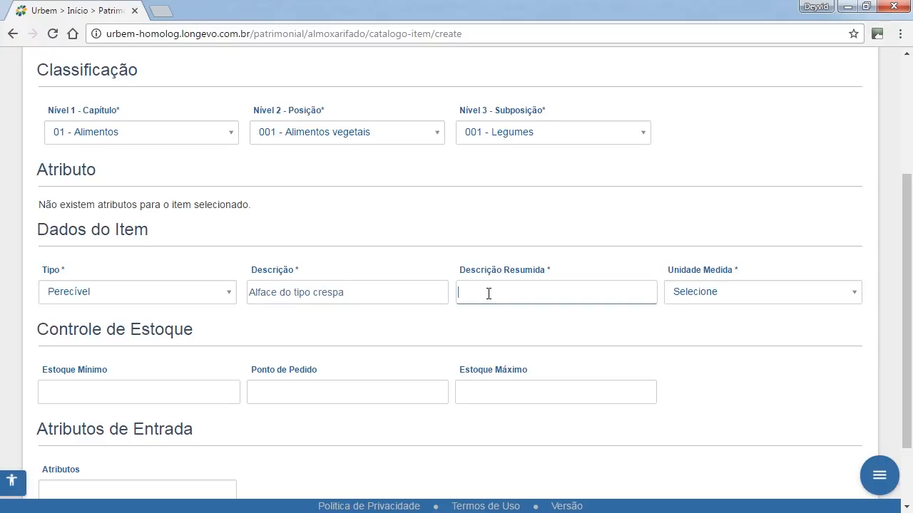
pyautogui.click(359, 298)
pyautogui.click(508, 285)
pyautogui.write('Alface crespa')
# Extend the item's full description with "com pelo menos 10 folhas".
pyautogui.click(404, 296)
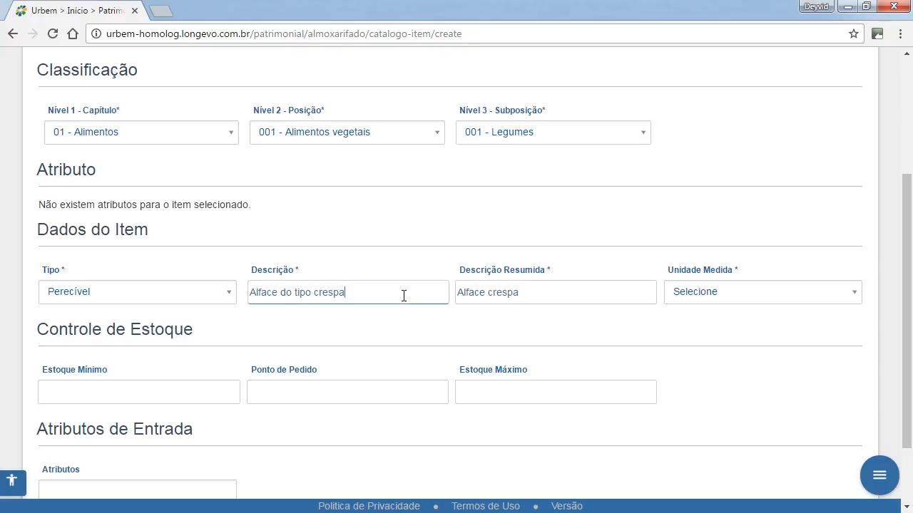
pyautogui.write('com pelo menos 10 folhas')
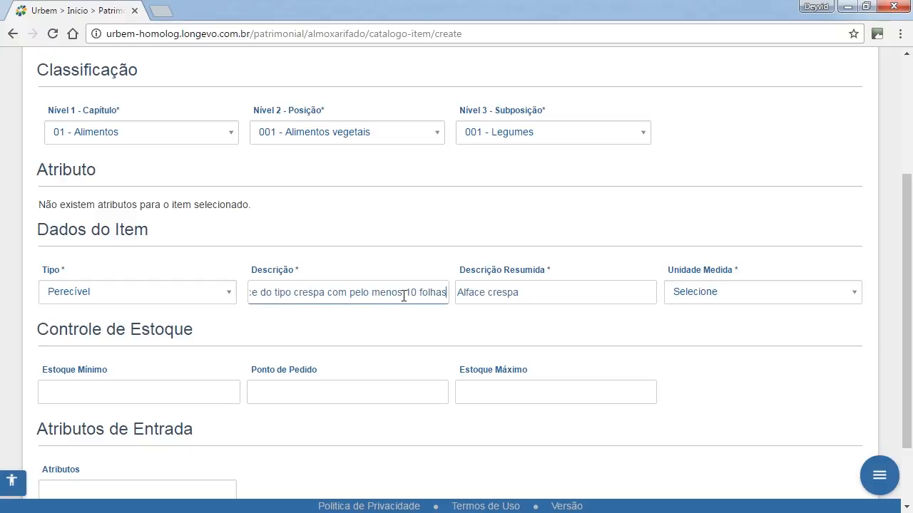
pyautogui.click(536, 298)
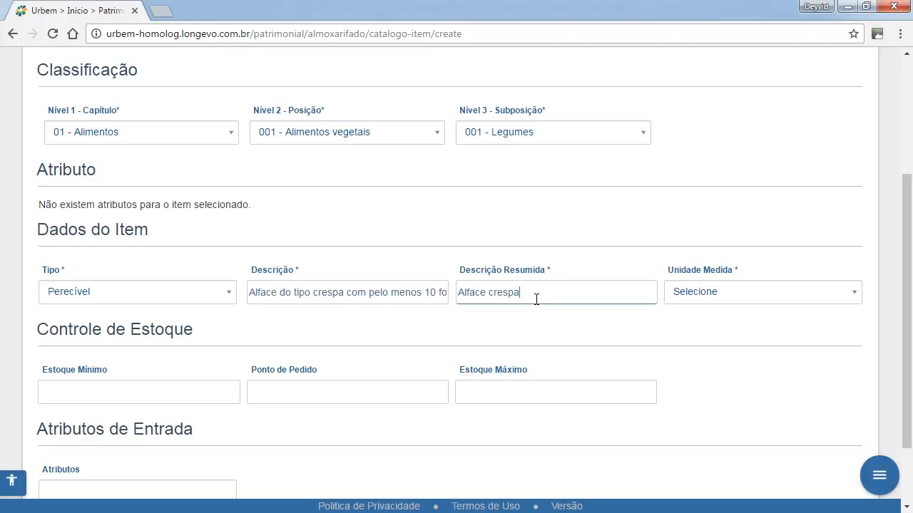
# Set the item's unit of measure to Unidade.
pyautogui.click(708, 294)
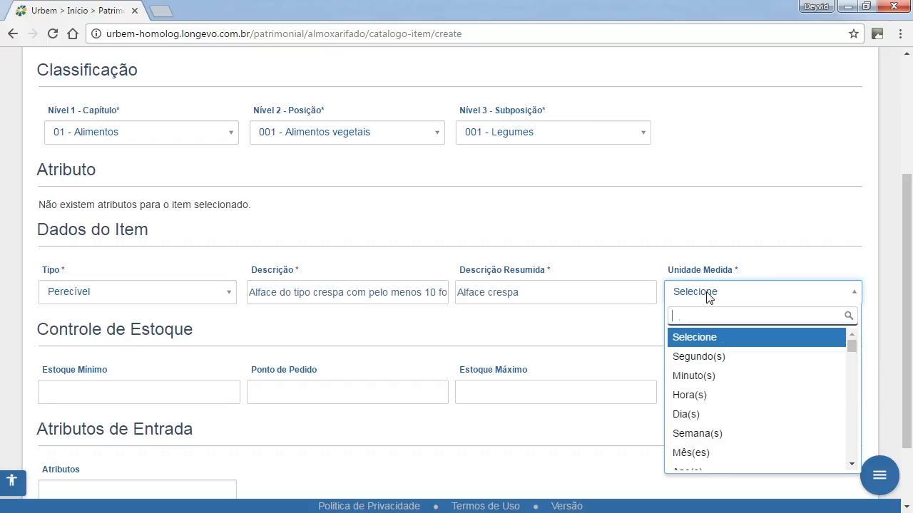
pyautogui.write('Uni')
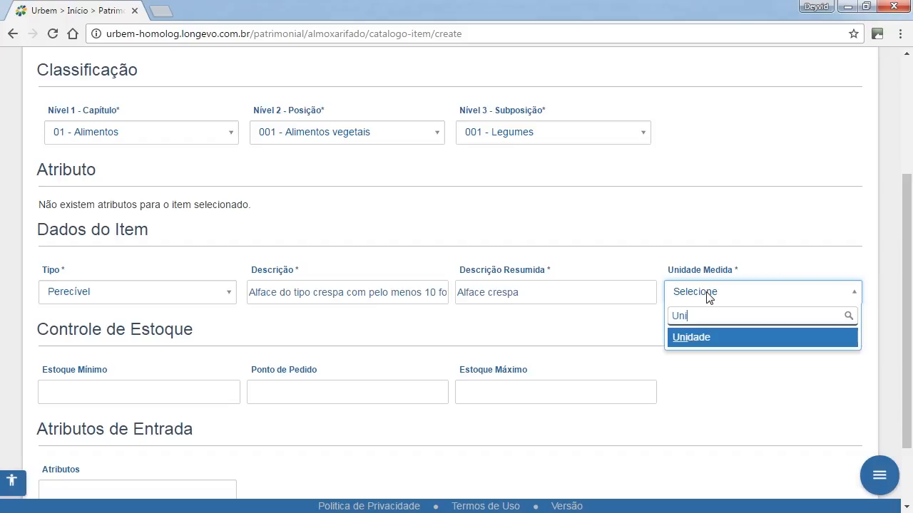
pyautogui.click(702, 339)
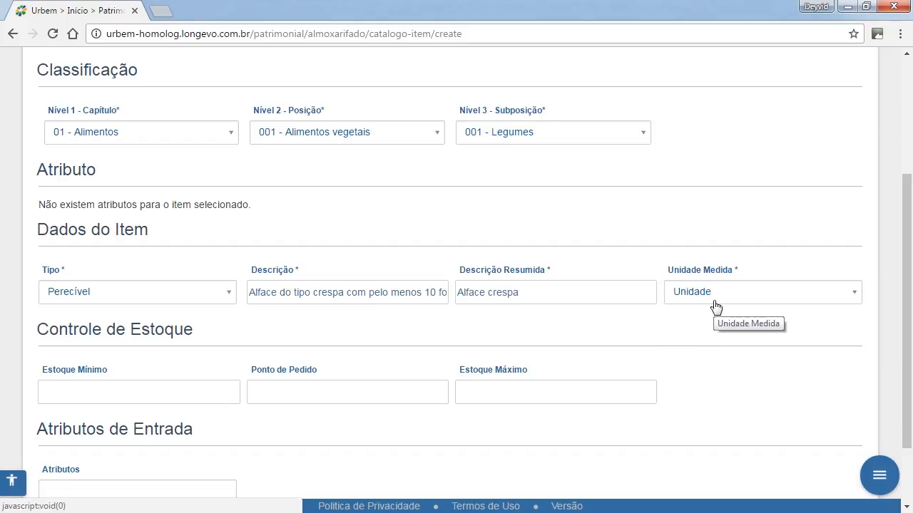
# Set the stock control values to a minimum stock of 2, a reorder point of 5 and a maximum stock of 10.
pyautogui.scroll(-2, 535, 383)
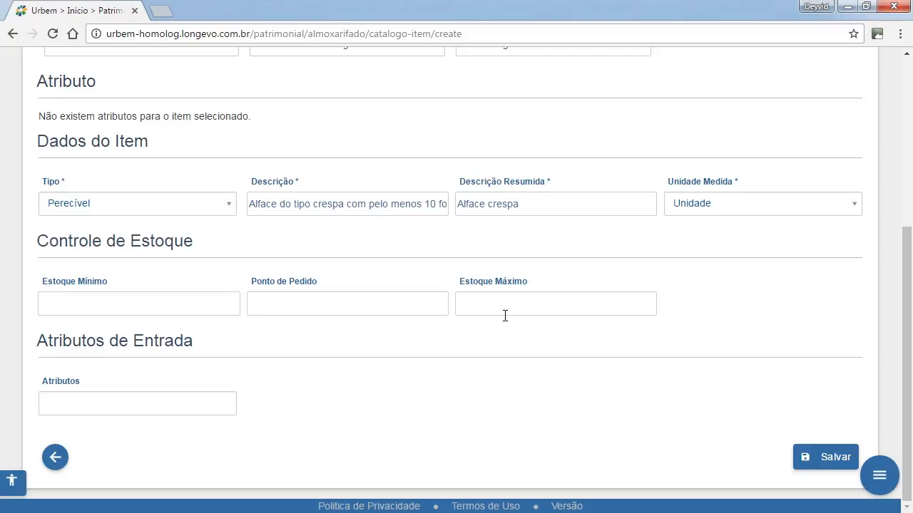
pyautogui.click(199, 307)
pyautogui.write('2')
pyautogui.click(262, 312)
pyautogui.write('5')
pyautogui.click(495, 307)
pyautogui.write('10')
pyautogui.click(431, 380)
# Check the entry attributes available for the item, leave them empty, and save the new item.
pyautogui.click(163, 403)
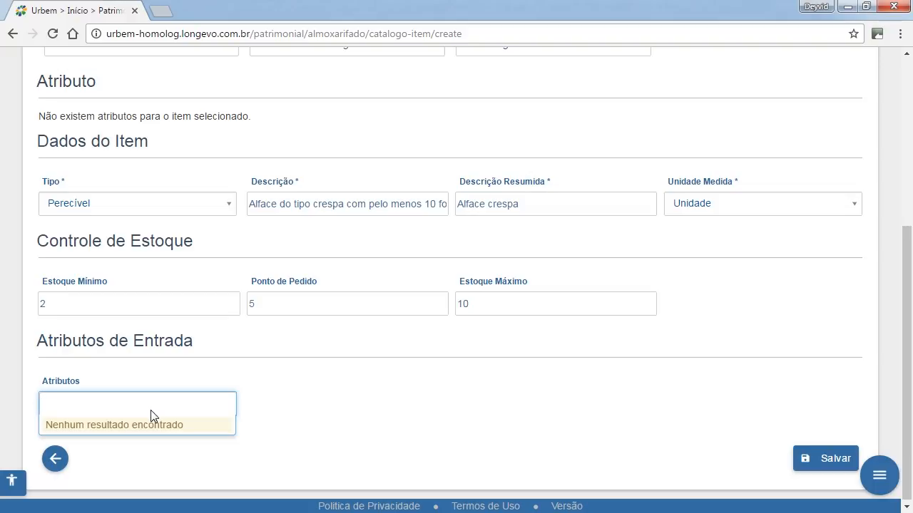
pyautogui.click(376, 417)
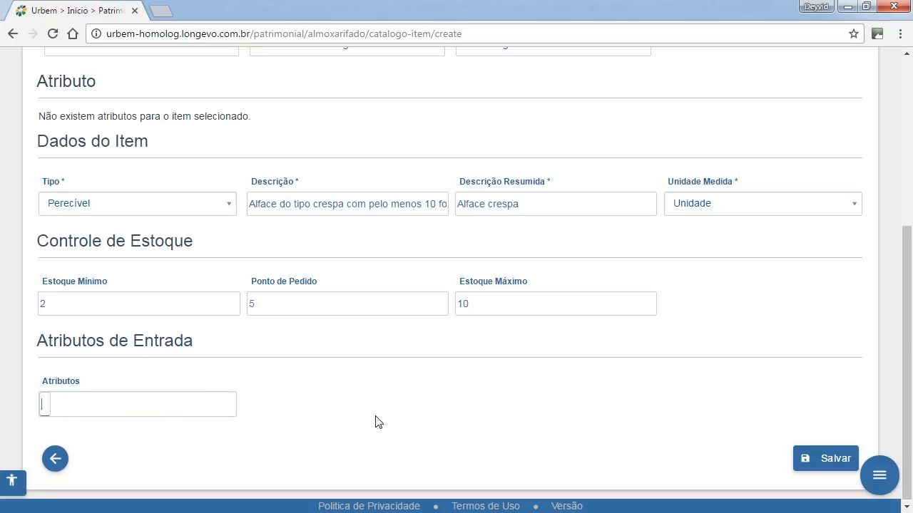
pyautogui.scroll(4, 751, 435)
pyautogui.scroll(-3, 751, 434)
pyautogui.scroll(-1, 752, 435)
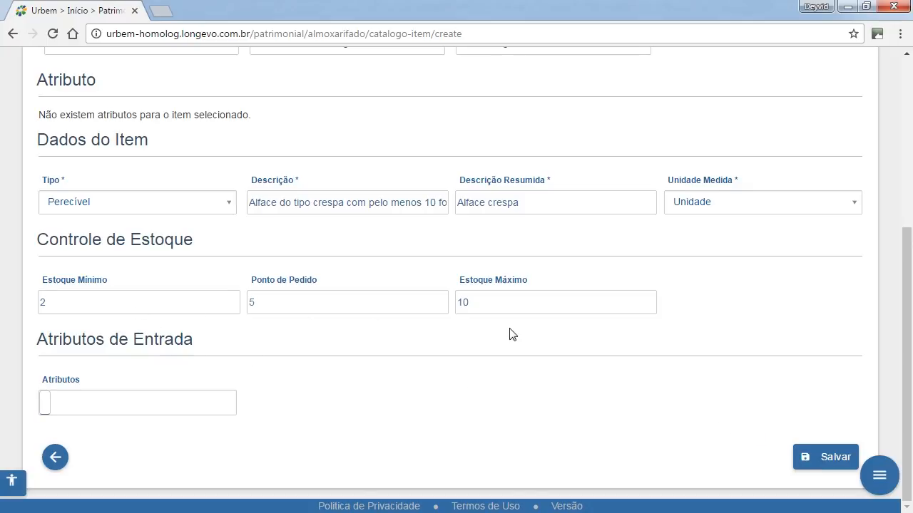
pyautogui.scroll(5, 506, 337)
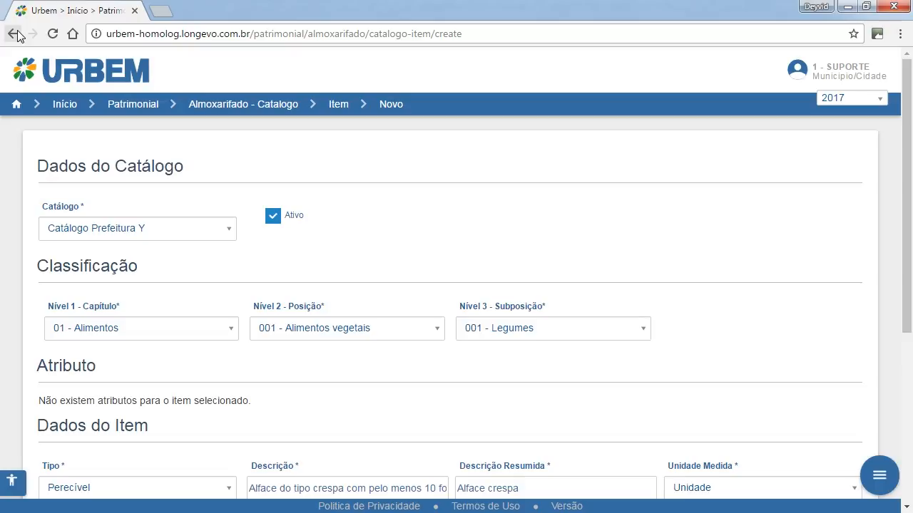
pyautogui.scroll(-4, 295, 150)
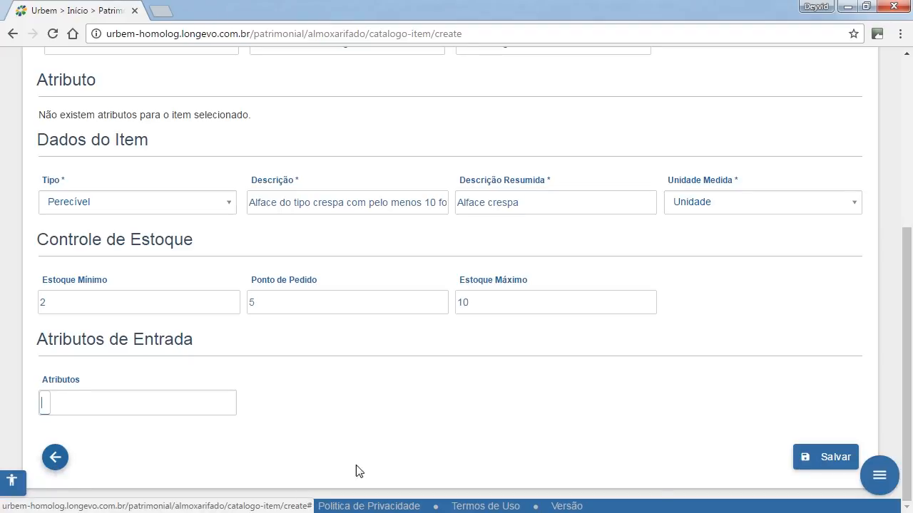
pyautogui.click(827, 458)
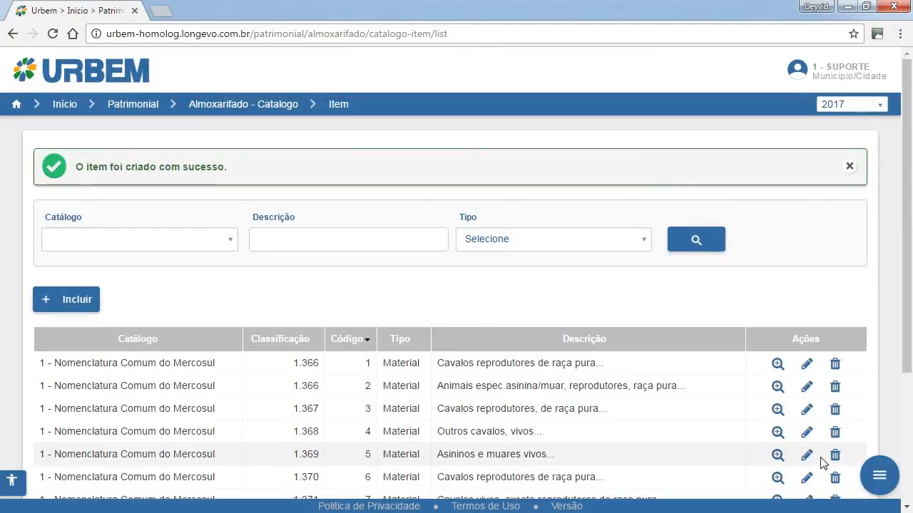
# Filter the item list by Catálogo Prefeitura Y and look over the row of the new crespa lettuce item.
pyautogui.click(179, 243)
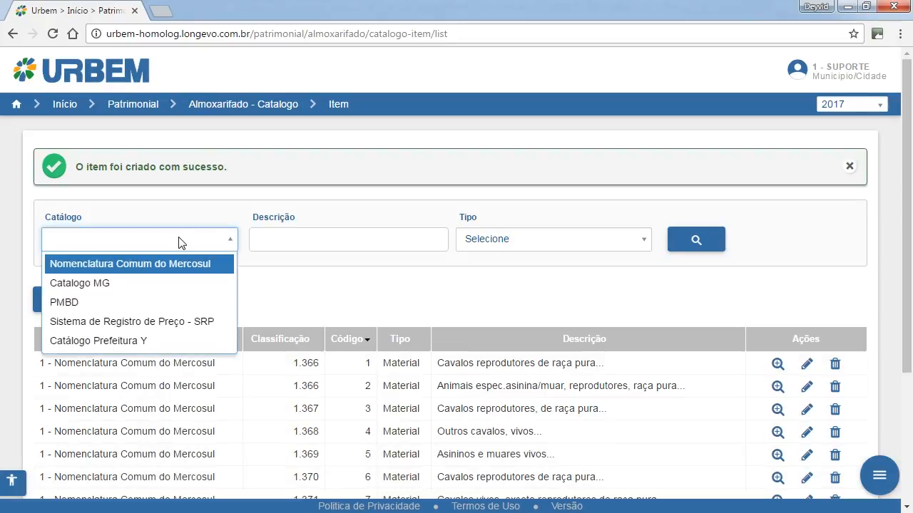
pyautogui.click(138, 339)
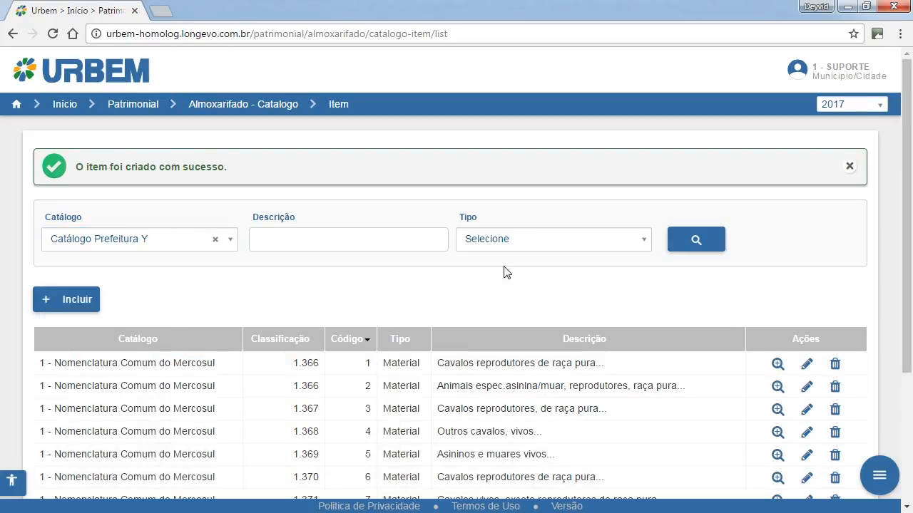
pyautogui.click(715, 248)
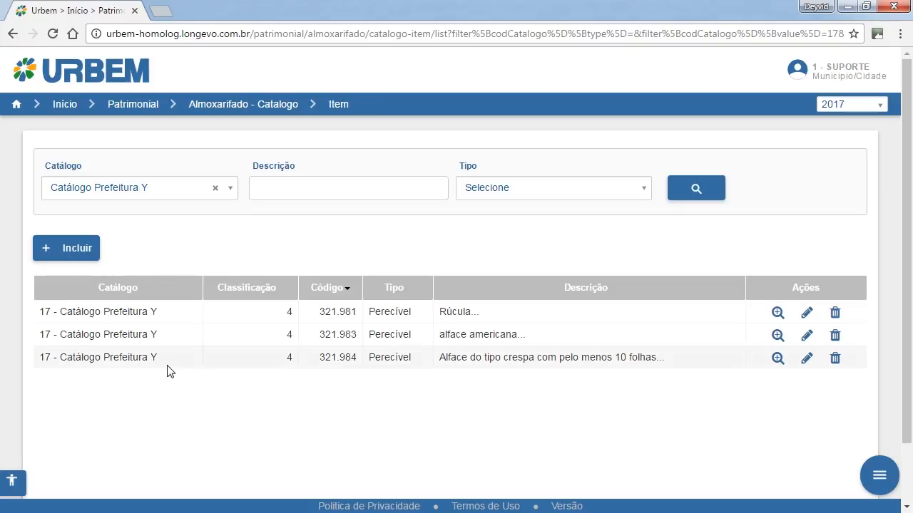
pyautogui.moveTo(215, 360); pyautogui.dragTo(686, 361)
pyautogui.click(657, 404)
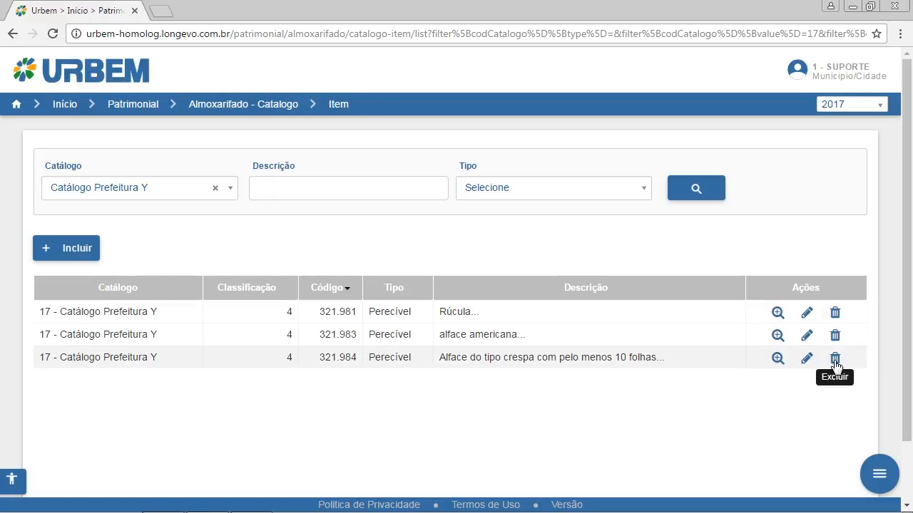
# Open the details of the crespa lettuce item and examine its catalog data, descriptions, unit and stock values.
pyautogui.click(776, 360)
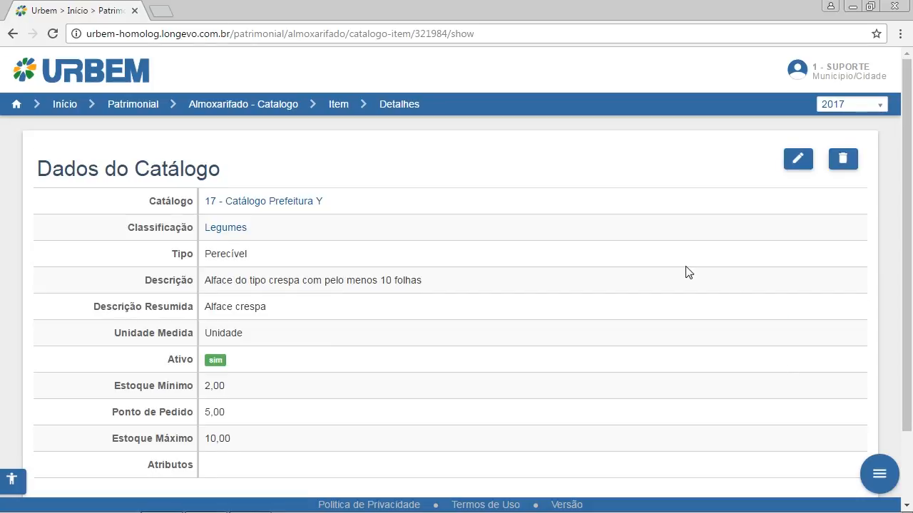
pyautogui.scroll(-2, 686, 272)
pyautogui.scroll(2, 686, 273)
pyautogui.scroll(-2, 679, 293)
pyautogui.scroll(2, 677, 294)
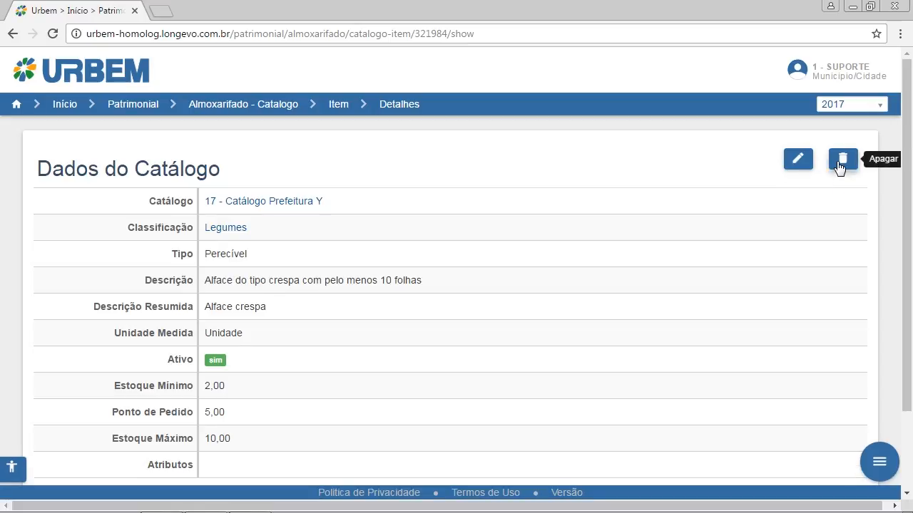
pyautogui.scroll(-2, 785, 250)
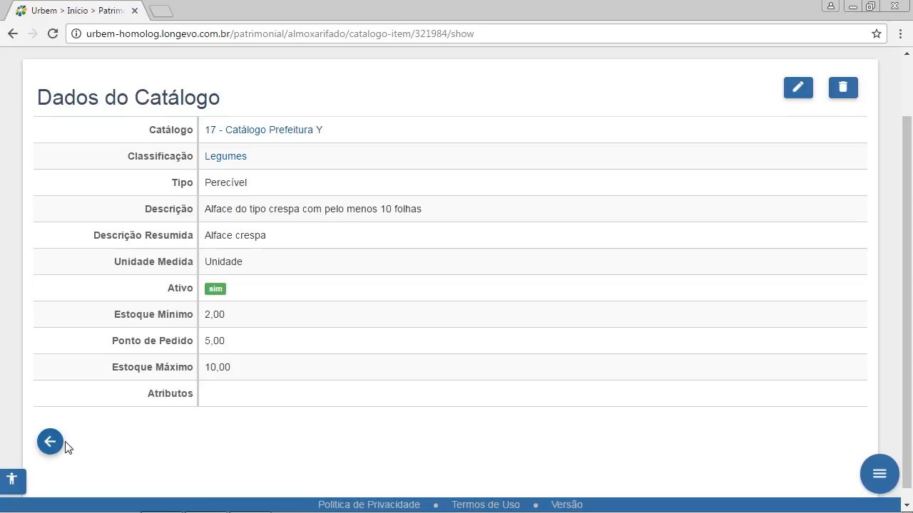
pyautogui.scroll(2, 209, 383)
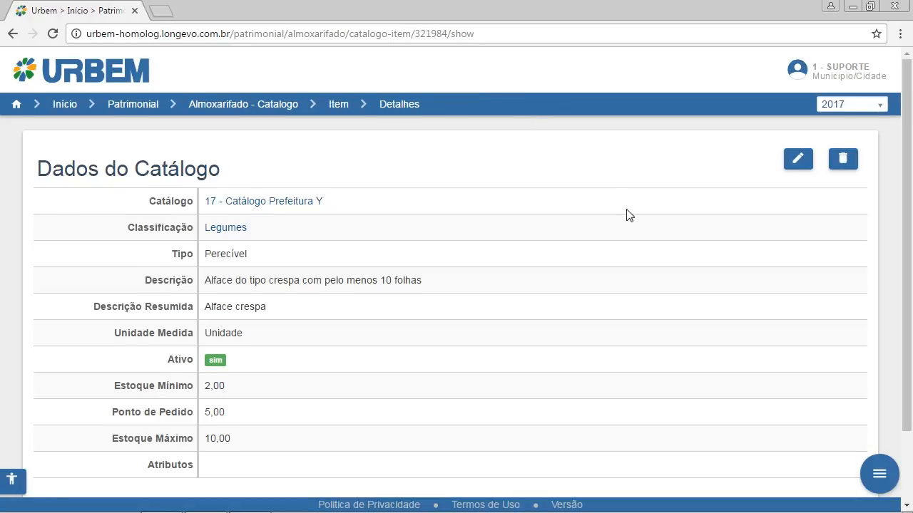
pyautogui.scroll(-1, 626, 214)
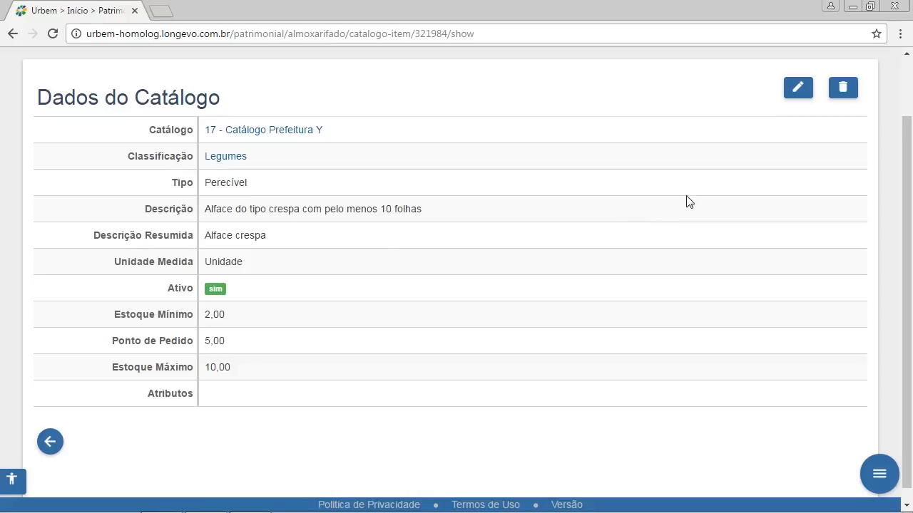
pyautogui.scroll(2, 713, 191)
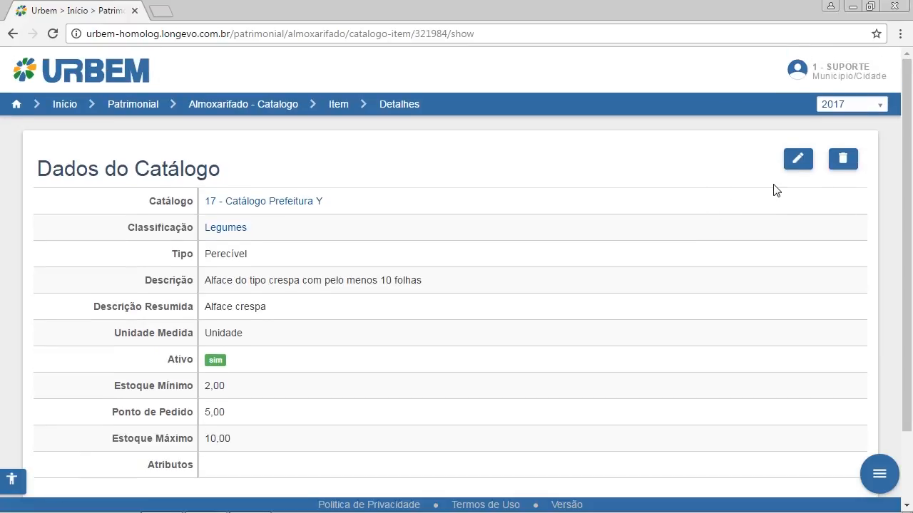
# Open the item for editing and change its summarized description to "Alface crespa alterado".
pyautogui.click(791, 169)
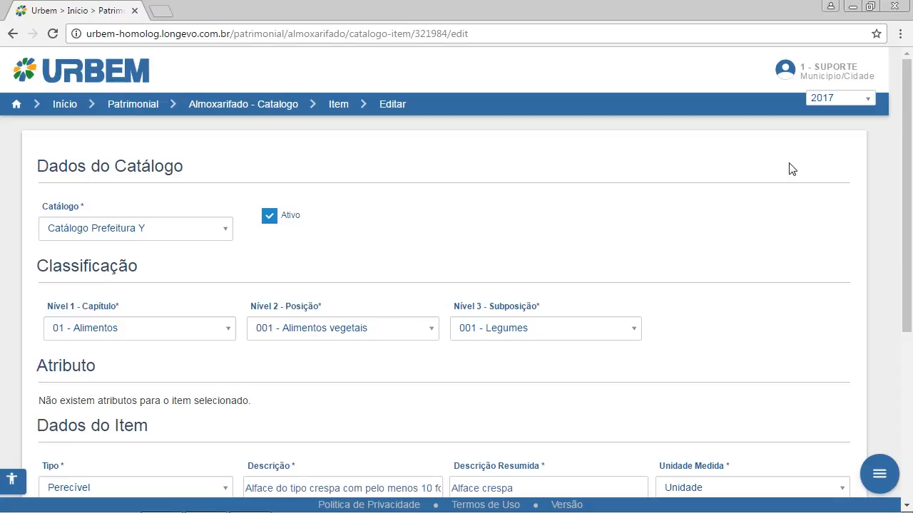
pyautogui.scroll(-1, 709, 253)
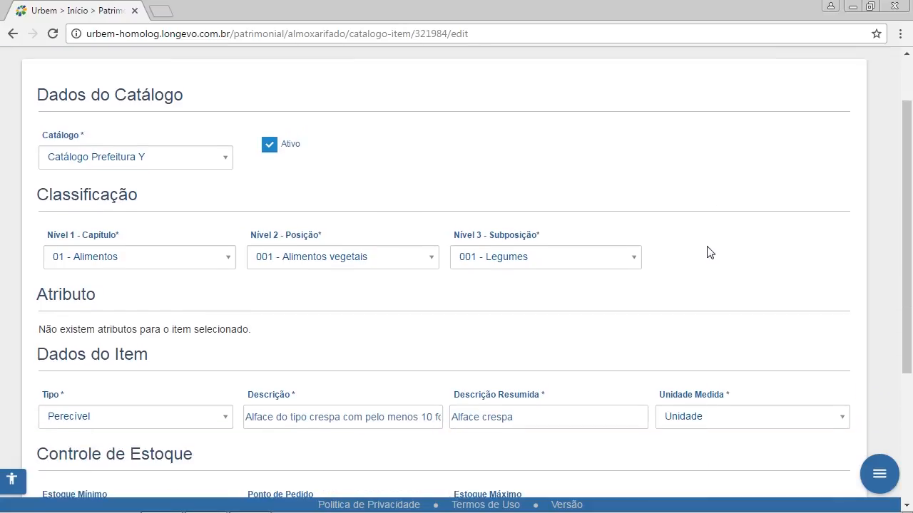
pyautogui.scroll(-2, 710, 253)
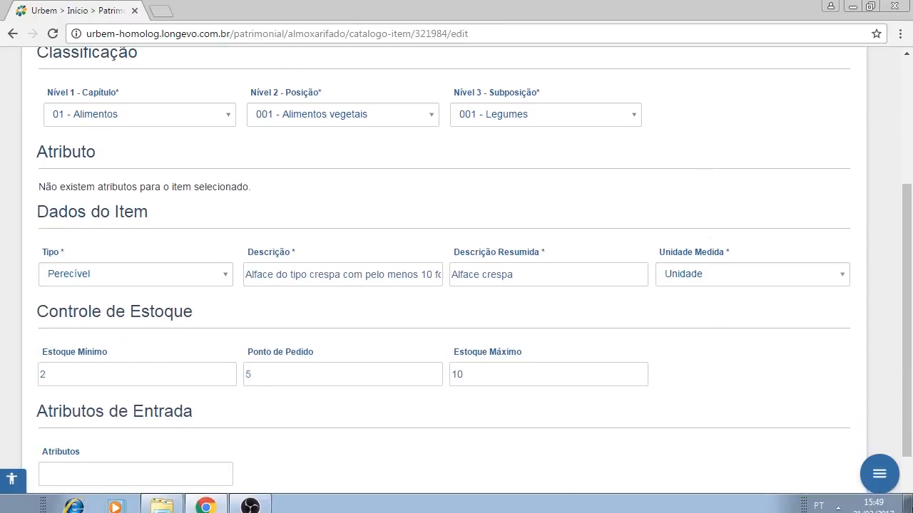
pyautogui.click(573, 278)
pyautogui.write('alterado')
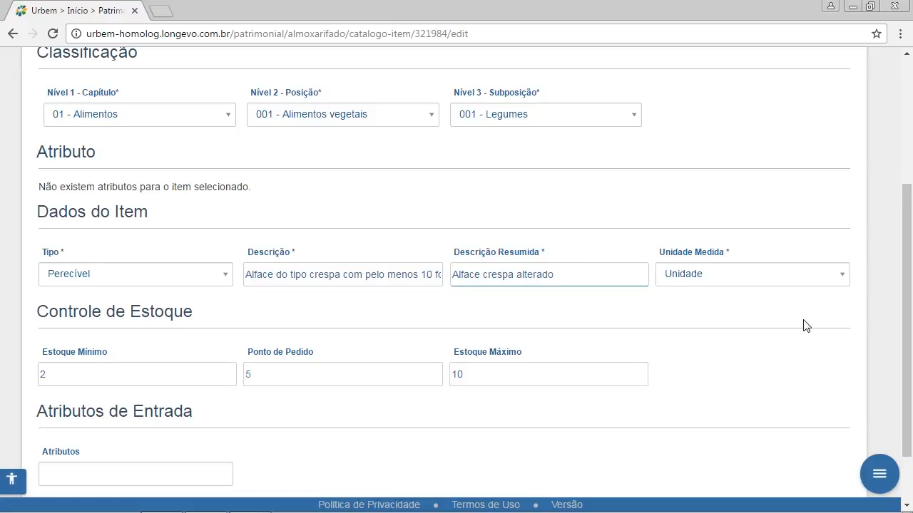
# Set the item's unit of measure to Quilograma(s).
pyautogui.click(752, 274)
pyautogui.scroll(-1, 750, 391)
pyautogui.write('qui')
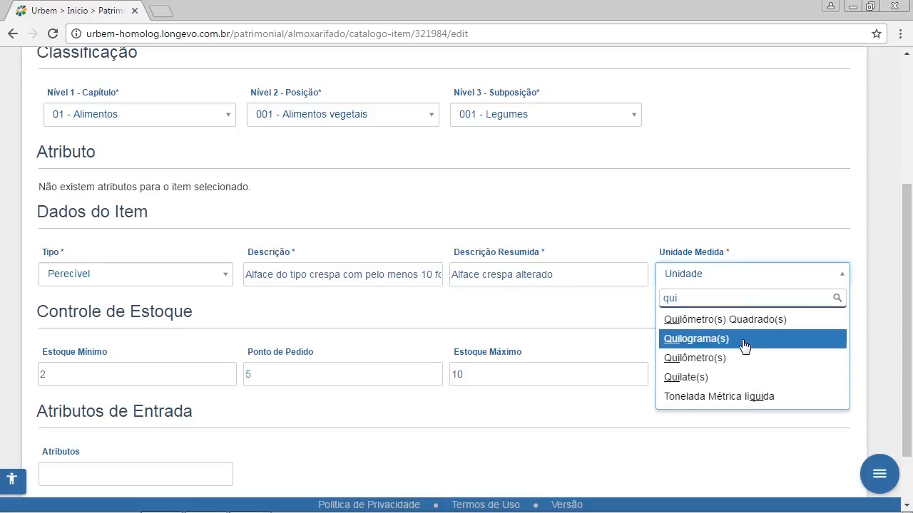
pyautogui.click(744, 340)
# Set the stock control values to a minimum stock of 12, a reorder point of 15 and a maximum stock of 30.
pyautogui.scroll(-1, 562, 488)
pyautogui.click(41, 302)
pyautogui.write('1')
pyautogui.doubleClick(247, 303)
pyautogui.write('15')
pyautogui.press('Tab')
pyautogui.write('30')
# Review all sections of the edited item's form and save the changes.
pyautogui.scroll(3, 605, 349)
pyautogui.scroll(-3, 638, 366)
pyautogui.scroll(3, 640, 371)
pyautogui.scroll(1, 641, 370)
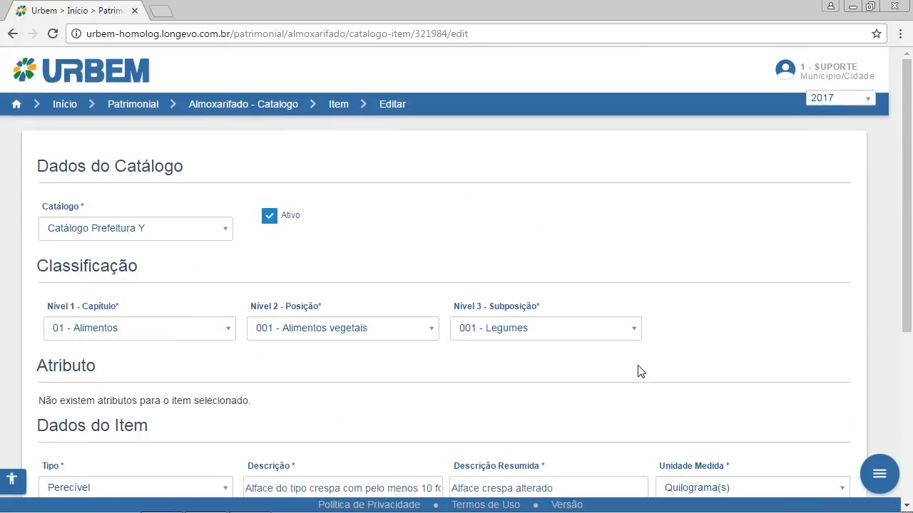
pyautogui.scroll(-4, 640, 371)
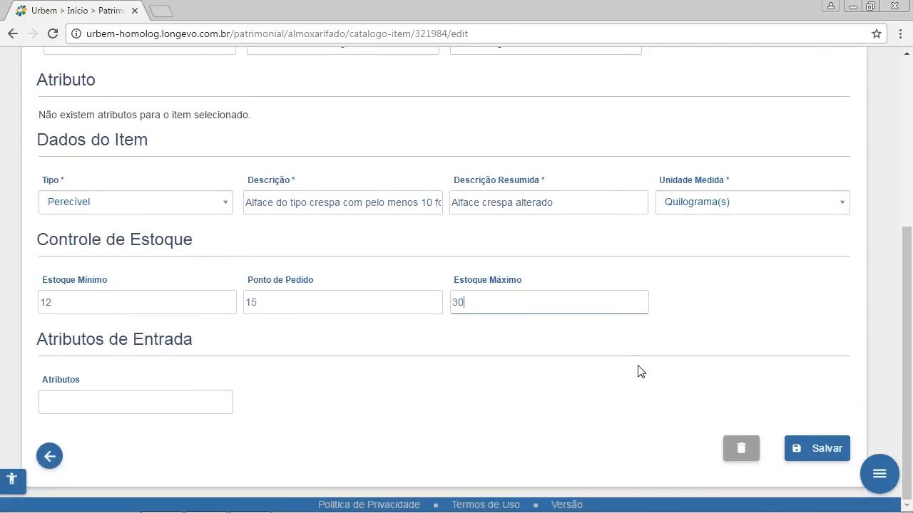
pyautogui.scroll(3, 640, 371)
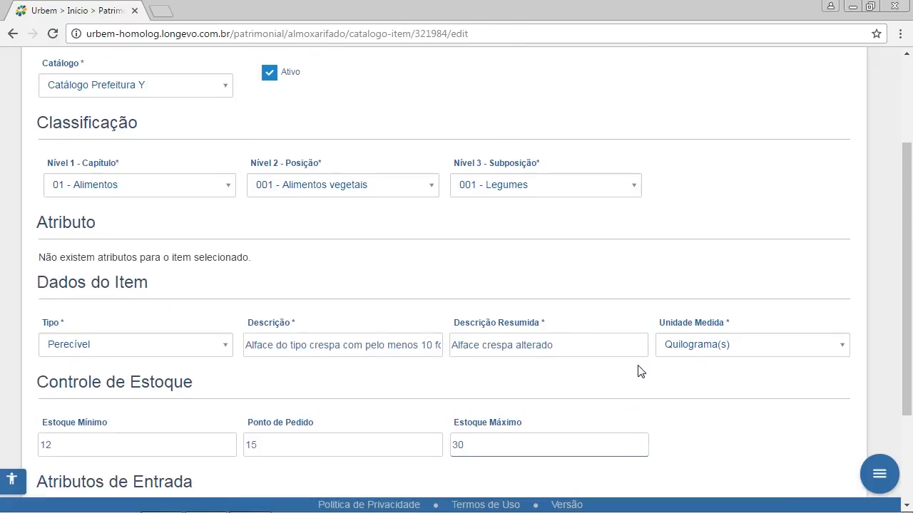
pyautogui.scroll(1, 638, 370)
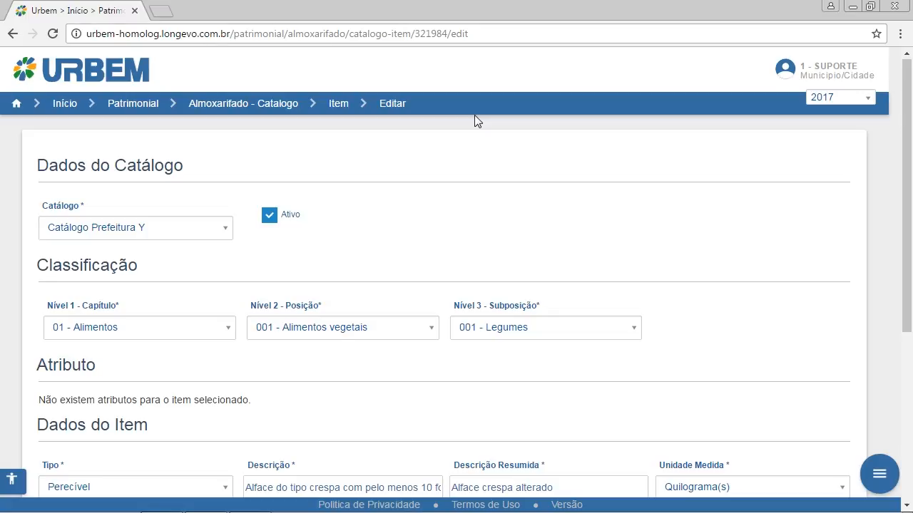
pyautogui.scroll(-4, 474, 118)
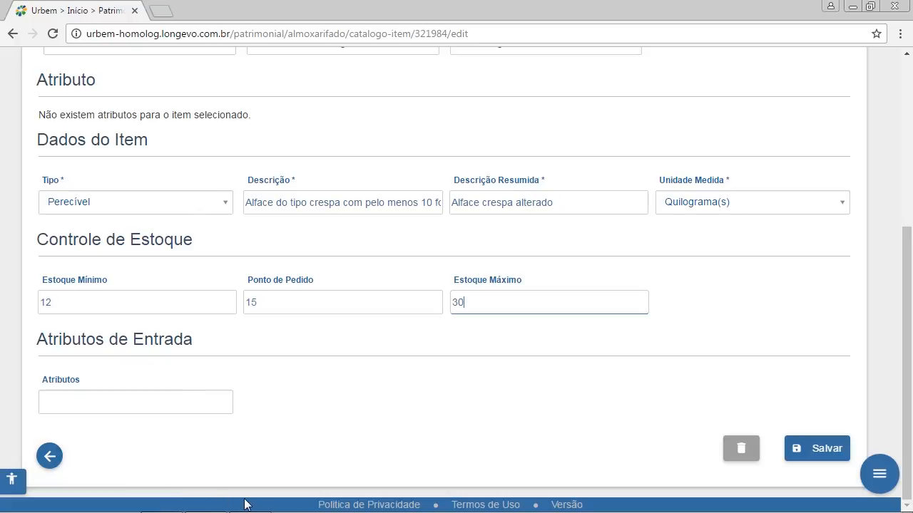
pyautogui.moveTo(457, 510)
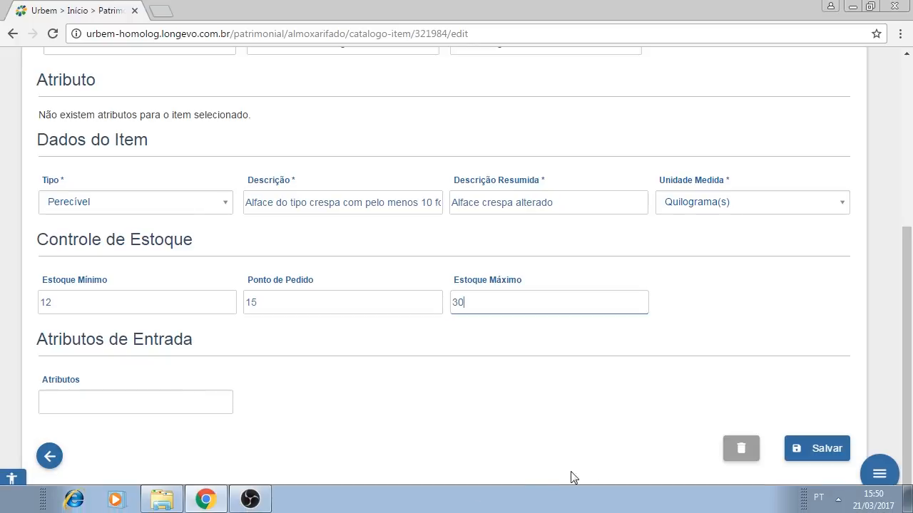
pyautogui.click(806, 451)
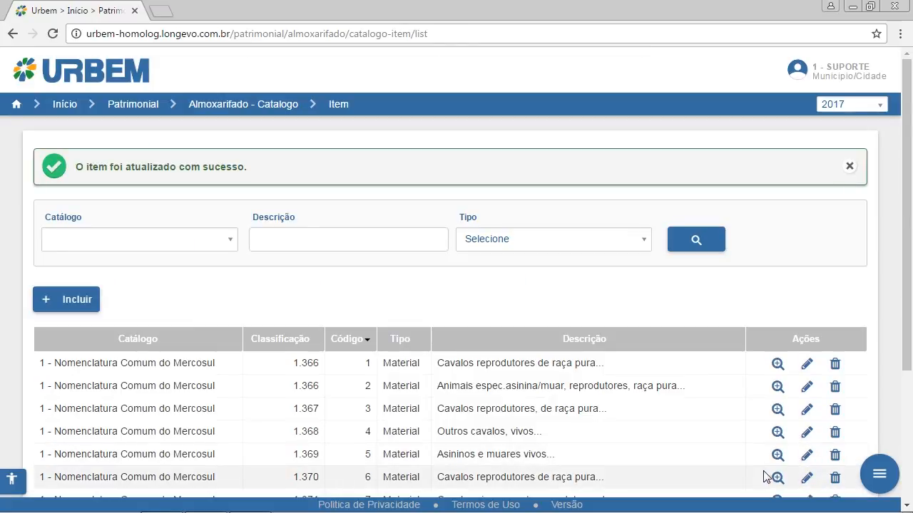
# Filter the items by Catálogo Prefeitura Y and type Perecível, and delete the crespa lettuce item, confirming its removal.
pyautogui.click(176, 247)
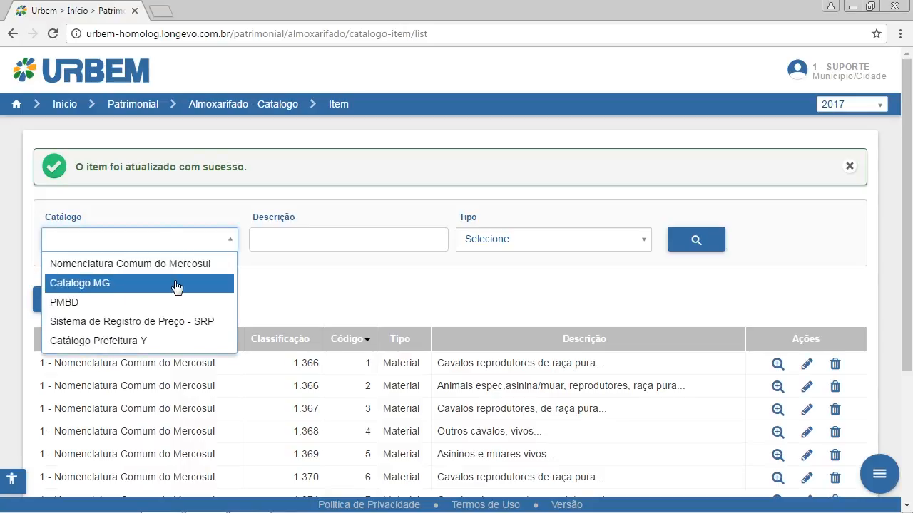
pyautogui.click(166, 340)
pyautogui.click(697, 238)
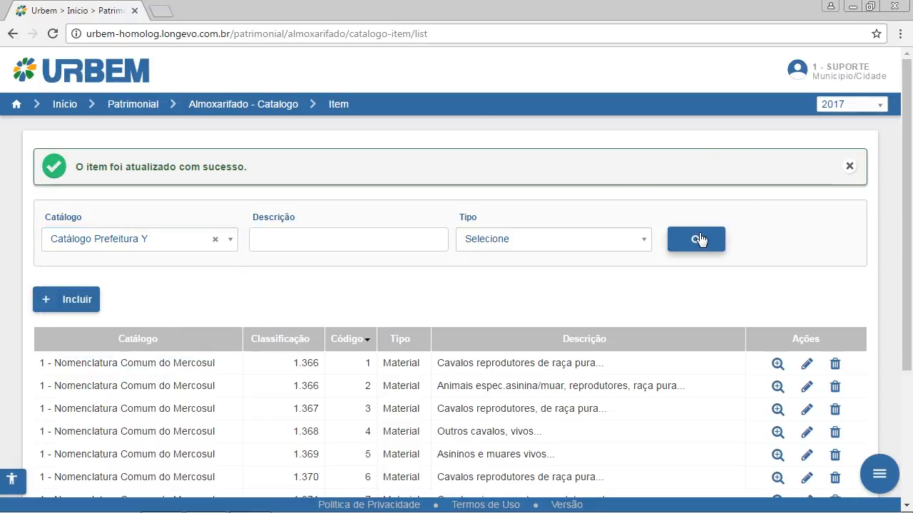
pyautogui.click(526, 246)
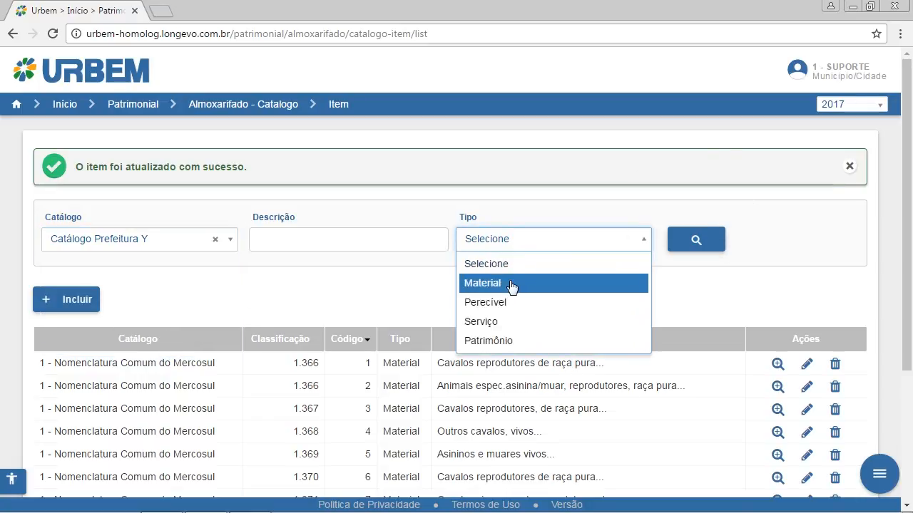
pyautogui.click(504, 311)
pyautogui.click(692, 245)
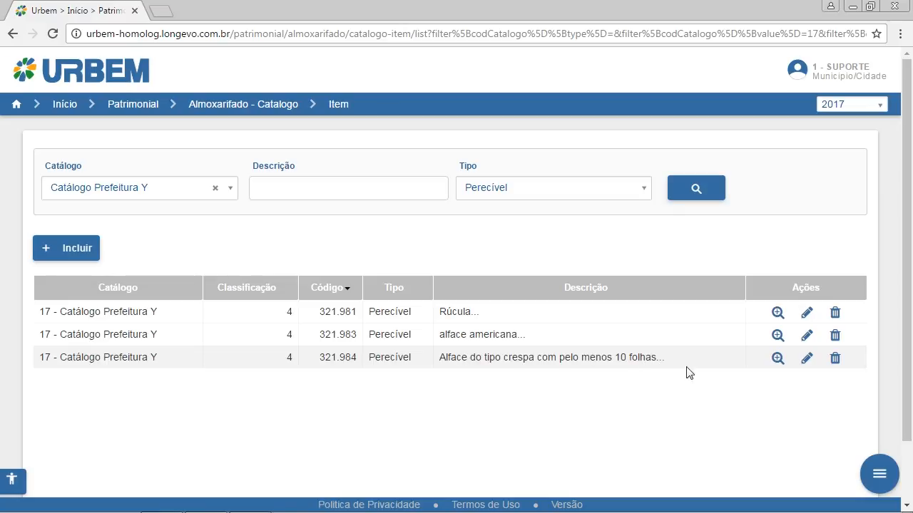
pyautogui.click(835, 360)
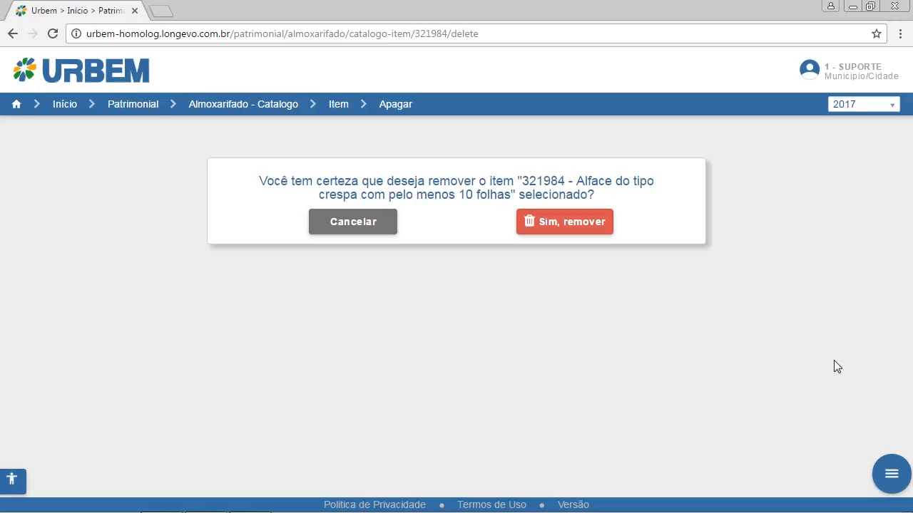
pyautogui.click(568, 220)
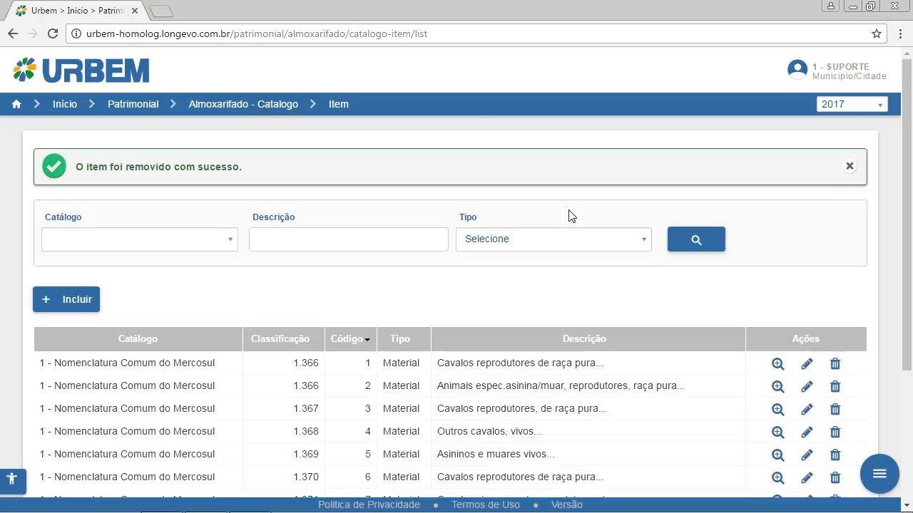
# Filter the item list again by Catálogo Prefeitura Y and type Perecível to check the remaining items.
pyautogui.click(123, 238)
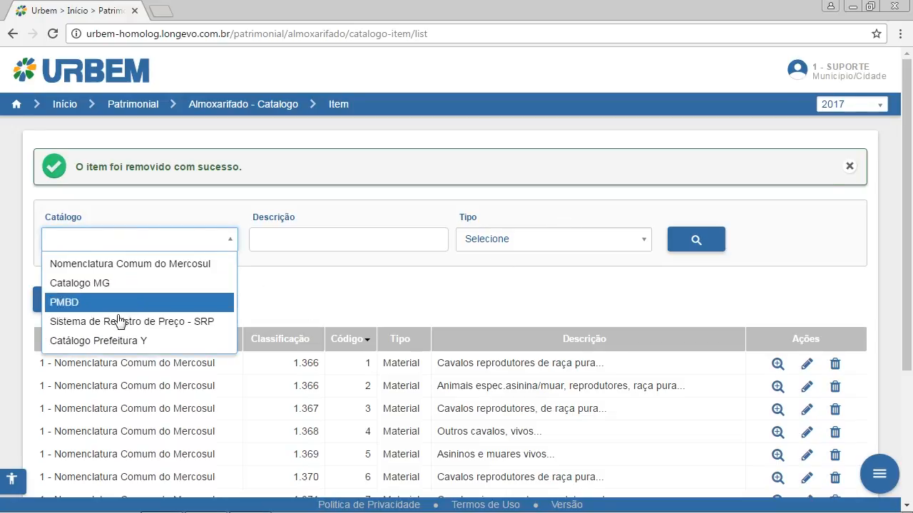
pyautogui.click(107, 341)
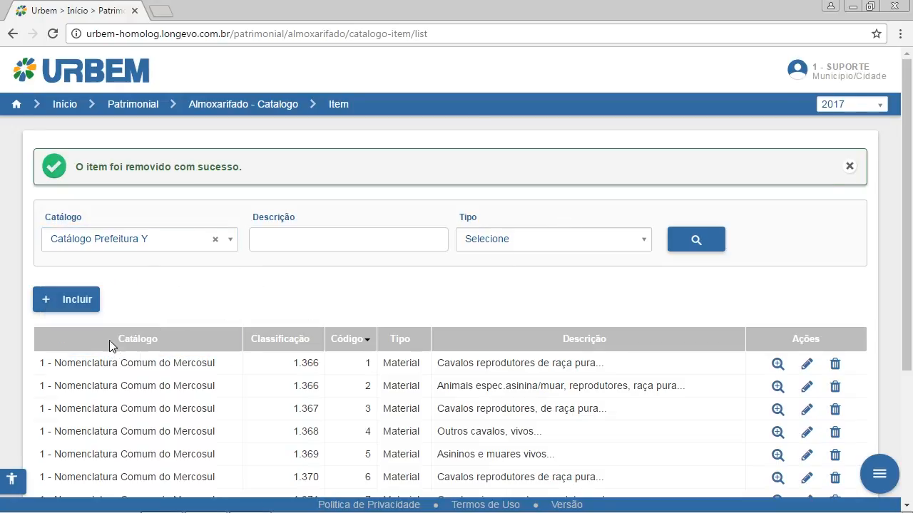
pyautogui.click(615, 246)
pyautogui.click(554, 302)
pyautogui.click(685, 248)
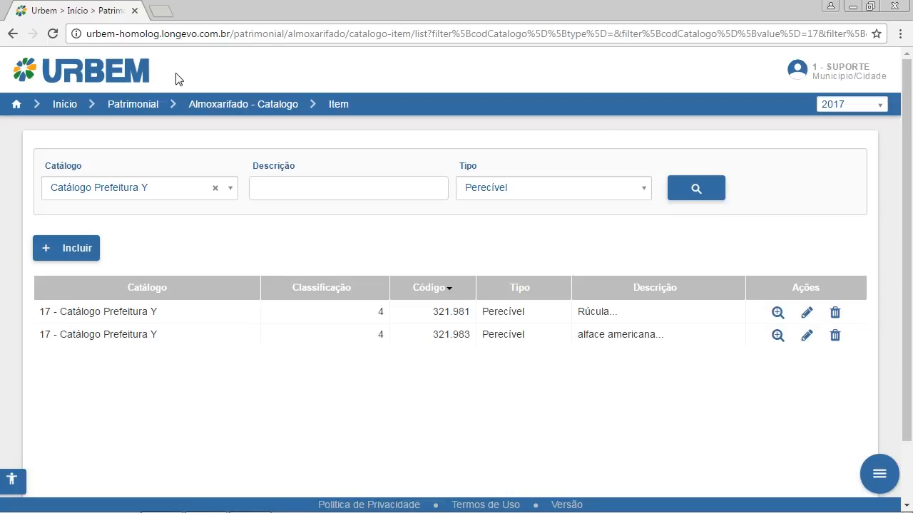
# Return to the Patrimonial module page.
pyautogui.click(148, 106)
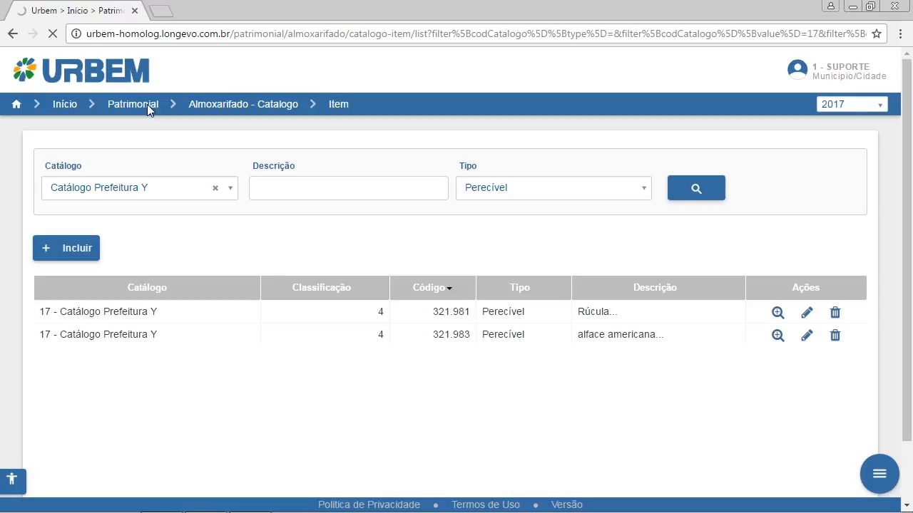